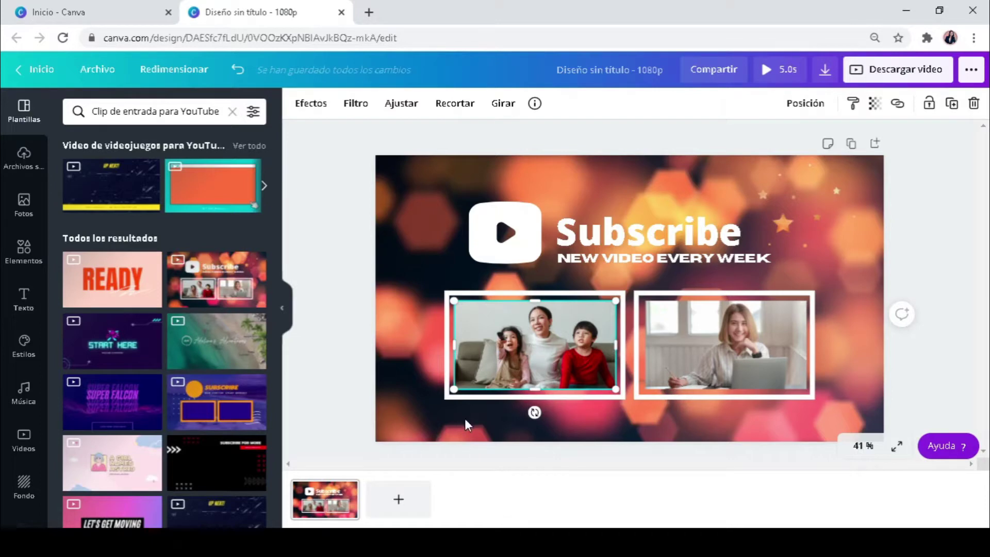
- Add a blank second page and search the video library for "redes sociales"
click(398, 509)
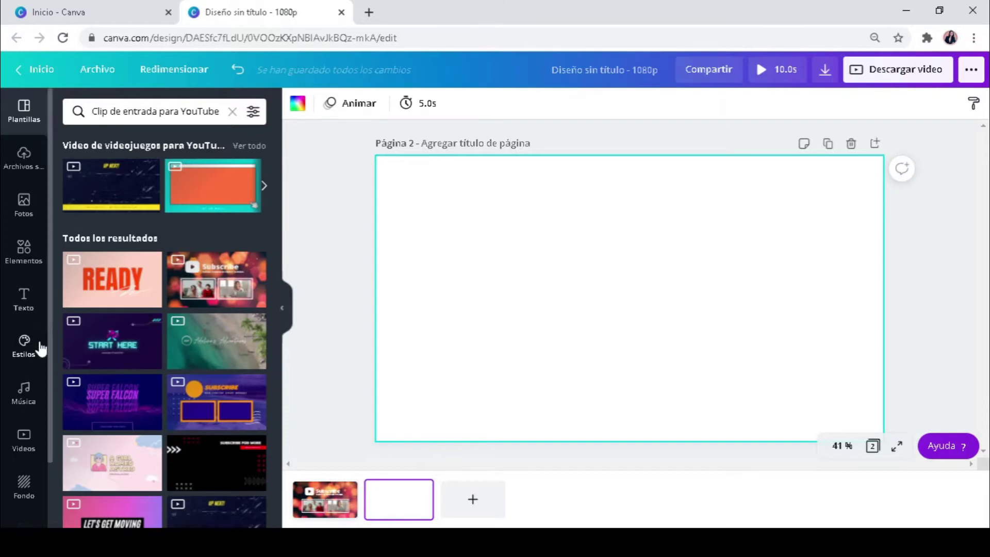
click(24, 440)
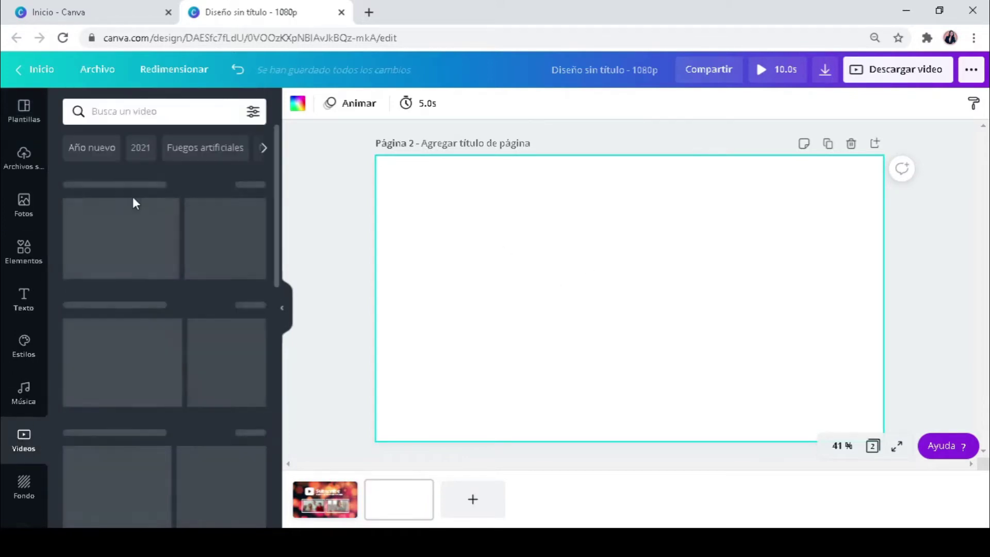
click(169, 107)
text(redes soci)
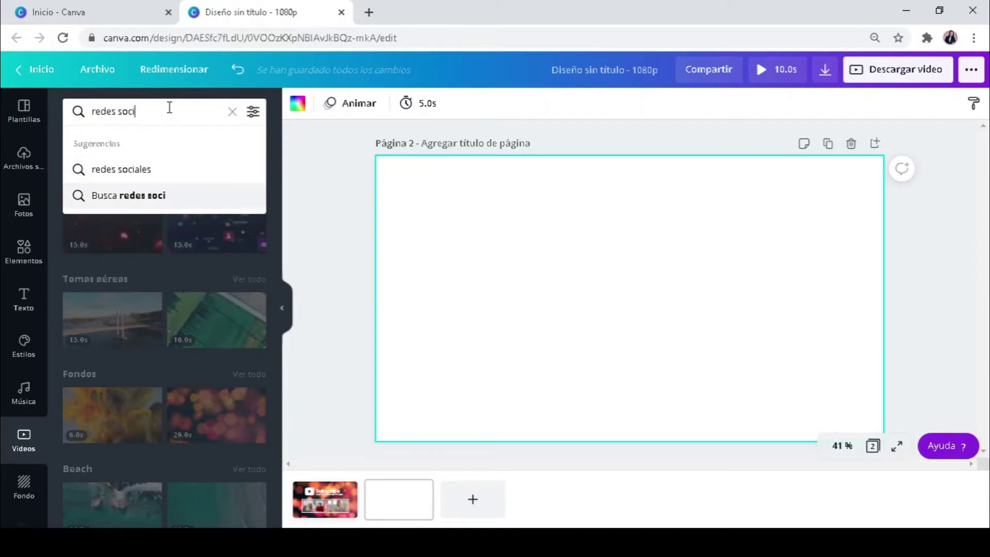
key(Down)
key(Return)
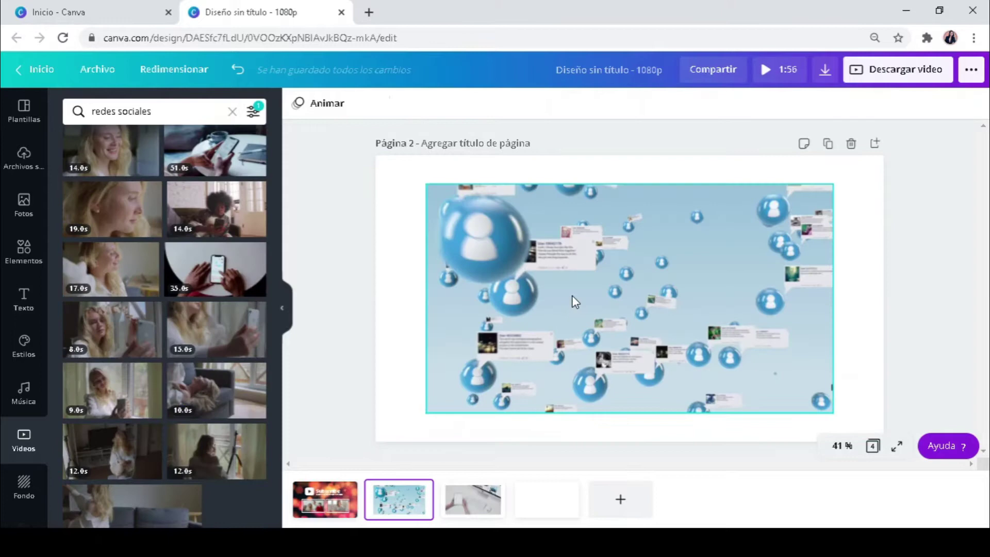
- Stretch the blue social media video on page 2 to fill the whole page at 1920 × 1080
click(573, 300)
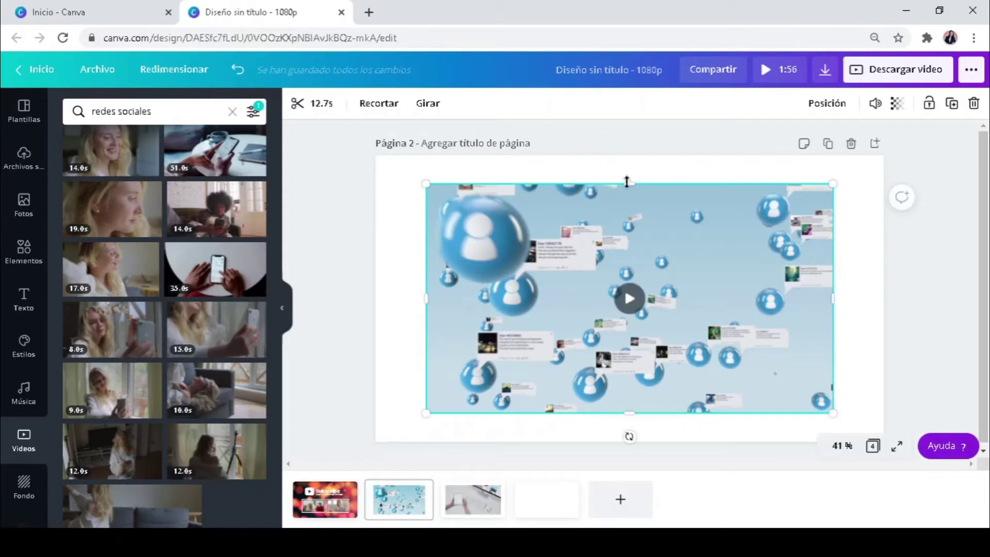
drag(625, 182, 624, 155)
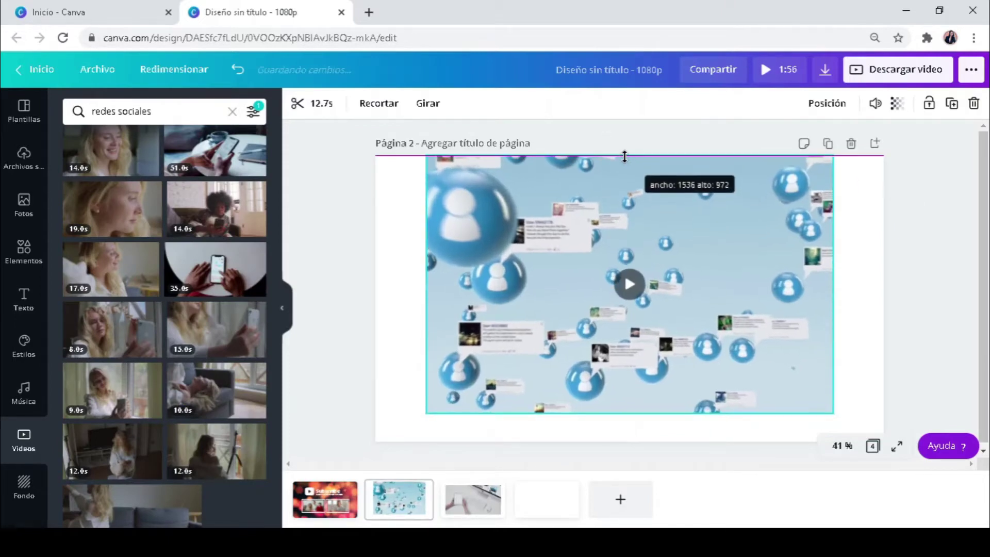
drag(410, 283, 378, 280)
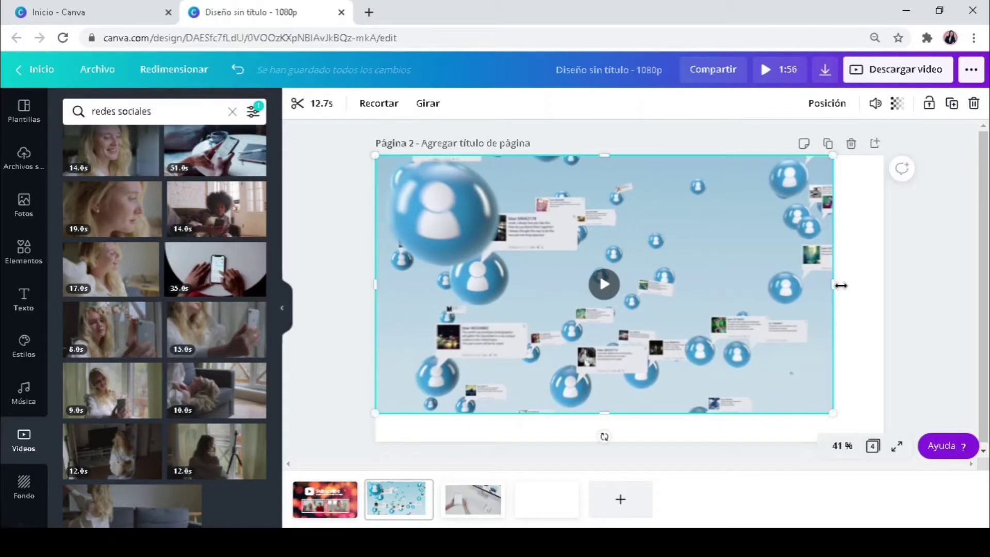
drag(840, 285, 883, 283)
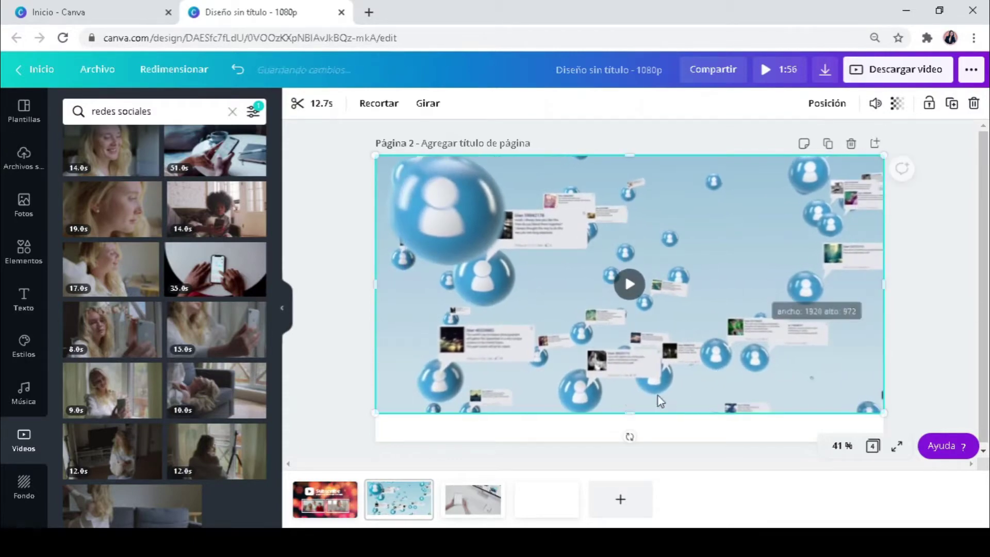
drag(628, 412, 627, 441)
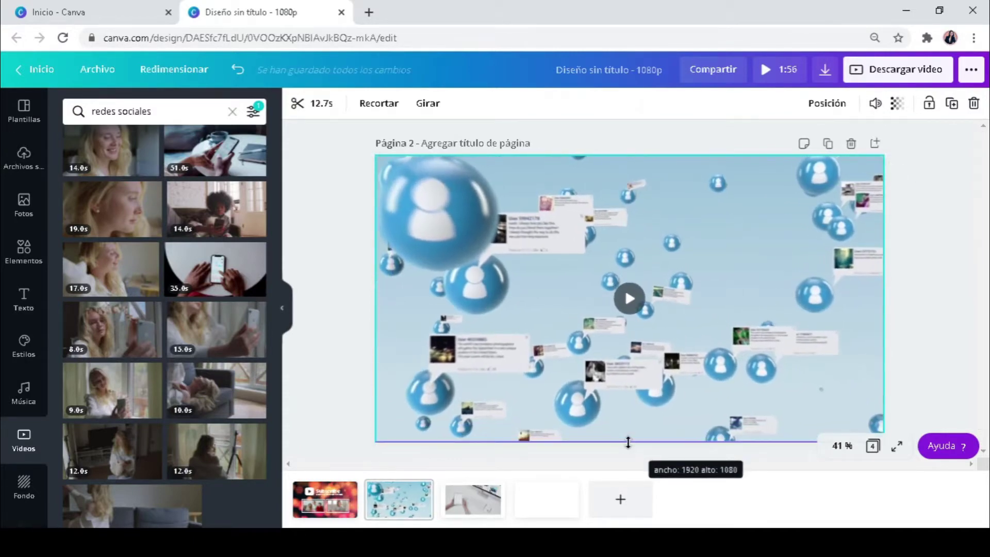
click(930, 372)
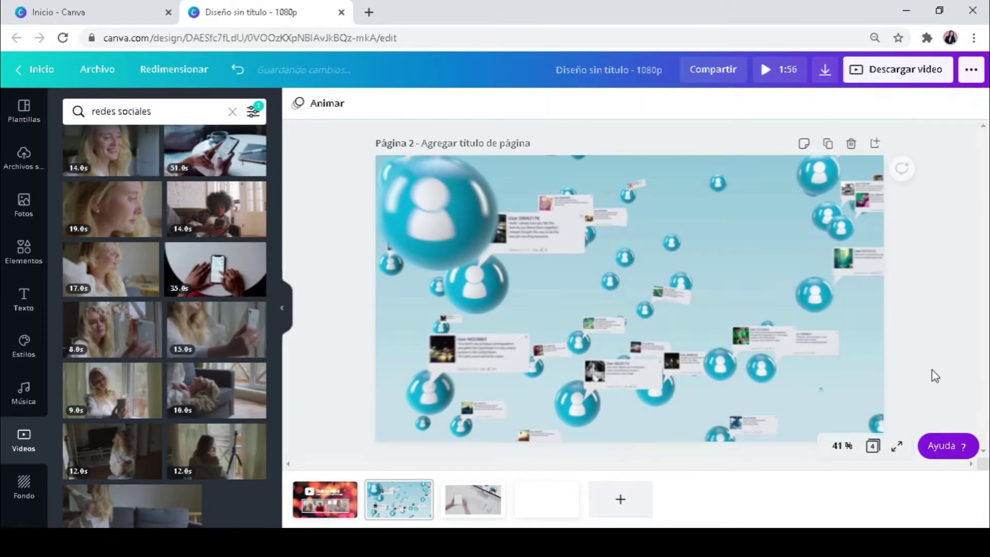
- Add a solid square shape over the video and stretch it to cover the whole page at 1920 × 1080
click(647, 297)
click(17, 445)
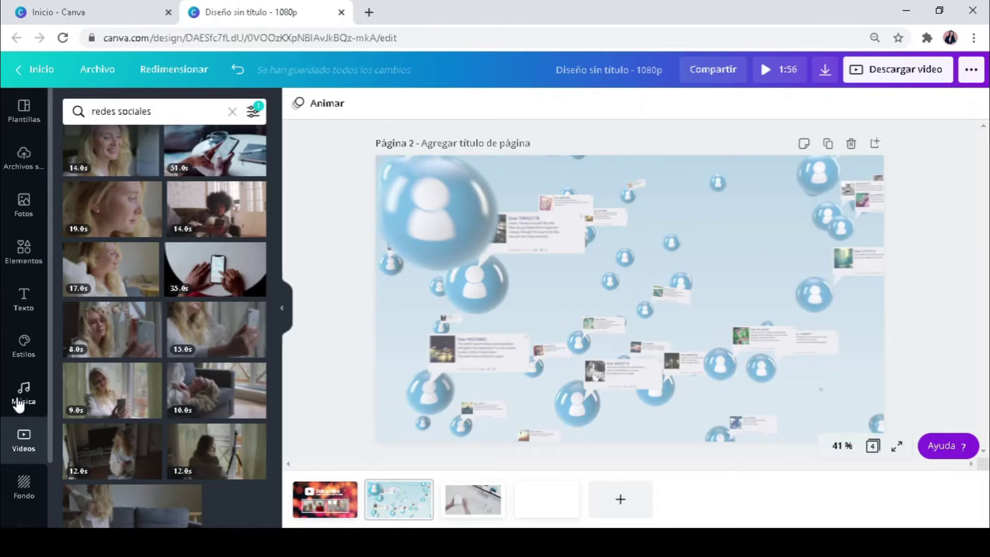
click(24, 255)
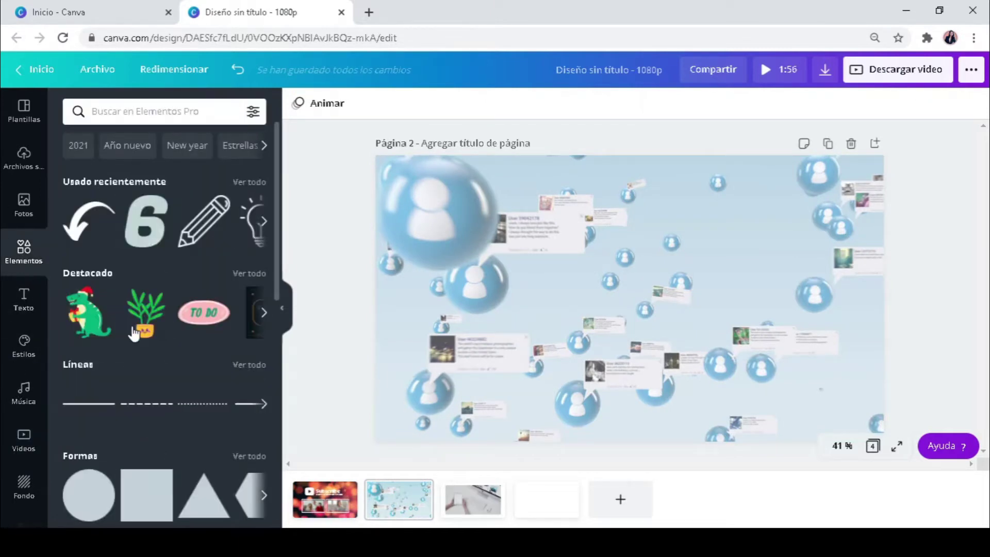
click(147, 495)
drag(627, 220, 625, 155)
drag(485, 265, 374, 274)
drag(707, 267, 882, 267)
drag(629, 376, 637, 439)
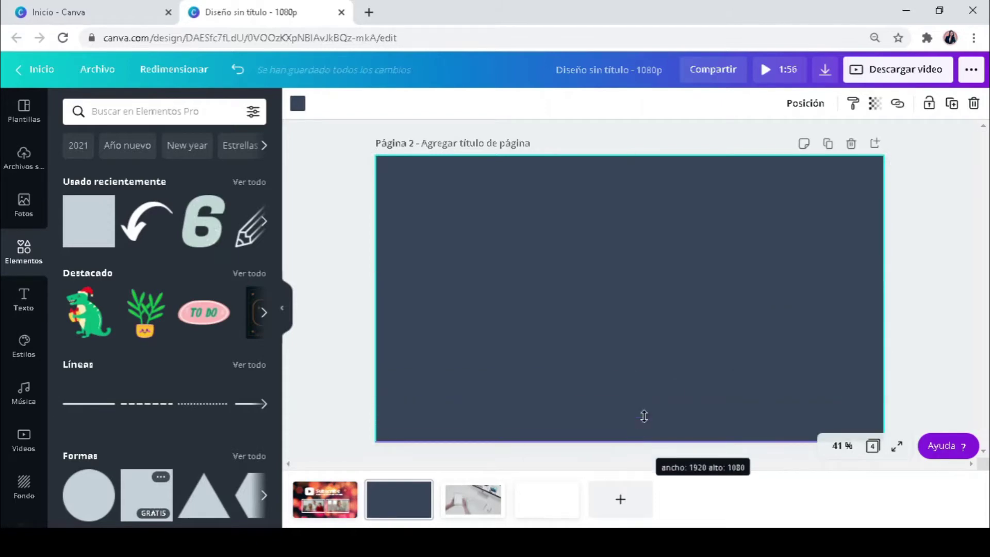
- Colour the full-page shape with the first pink brand colour and set its transparency to 50
click(298, 105)
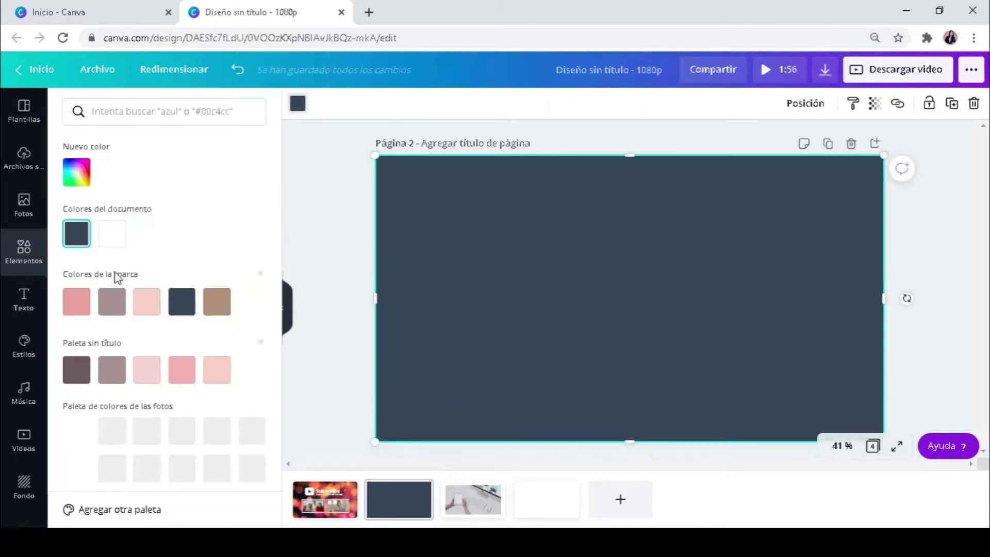
click(77, 301)
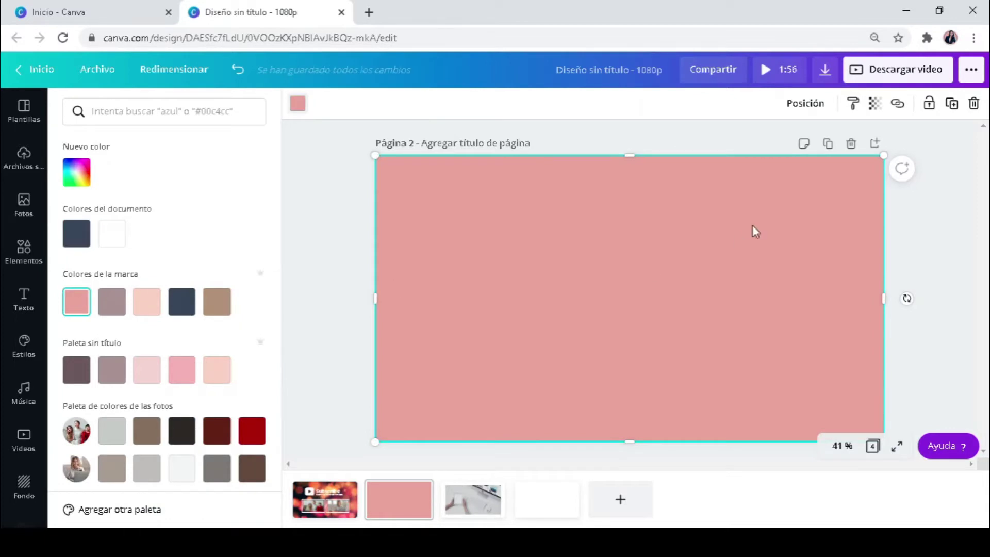
click(875, 105)
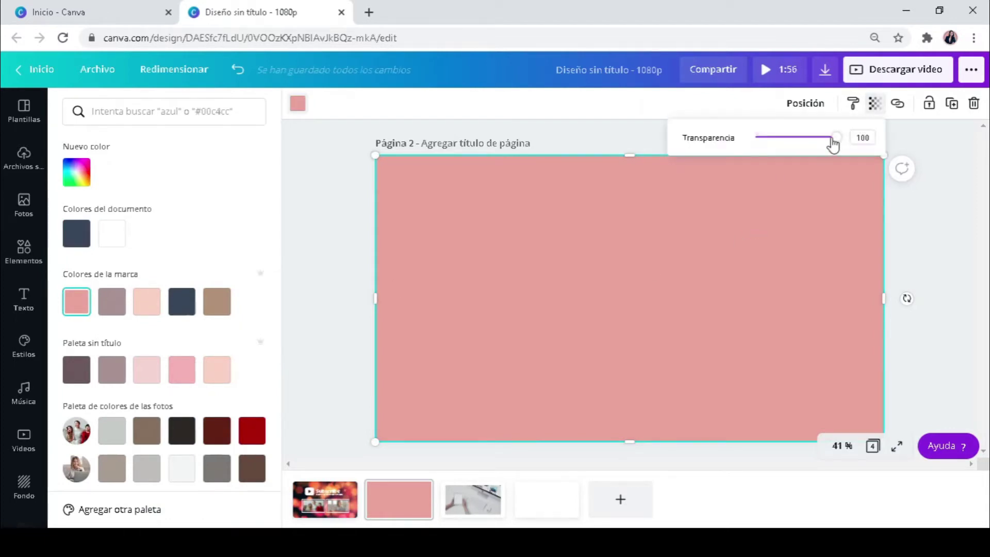
drag(831, 138, 795, 143)
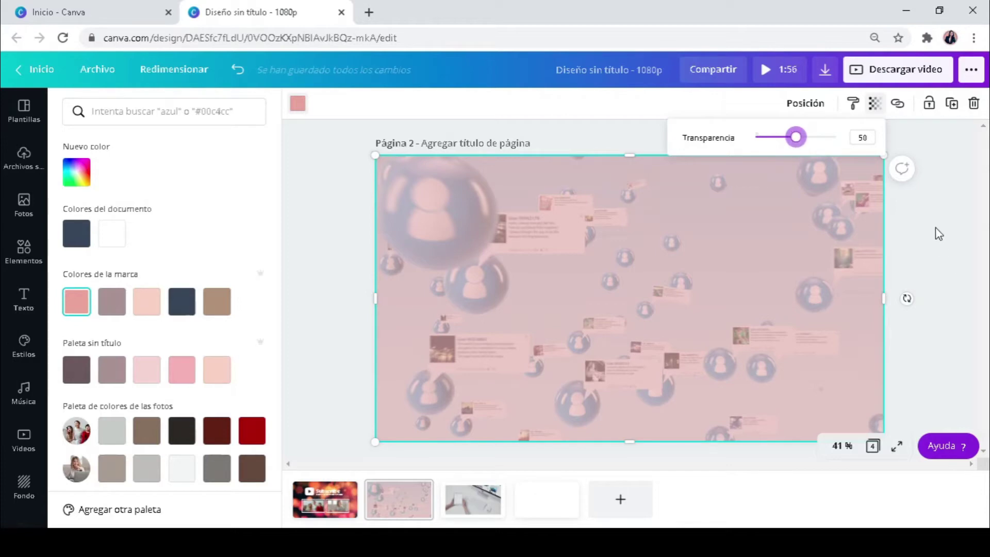
click(934, 228)
click(319, 289)
- Add a square outline shape, flatten it into a wide rectangle and place it in the lower left part of the page
scroll(252, 320, down, 3)
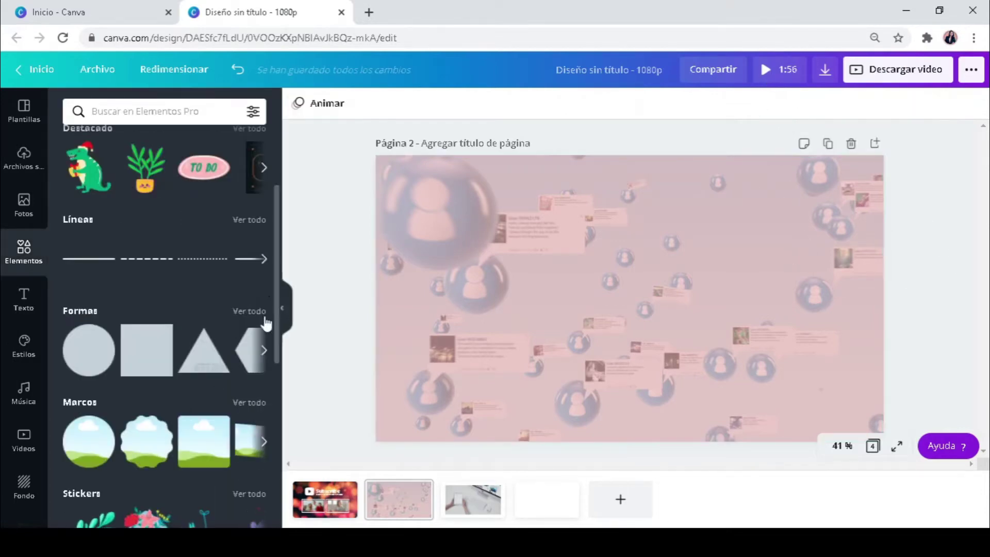
click(251, 309)
scroll(155, 400, down, 4)
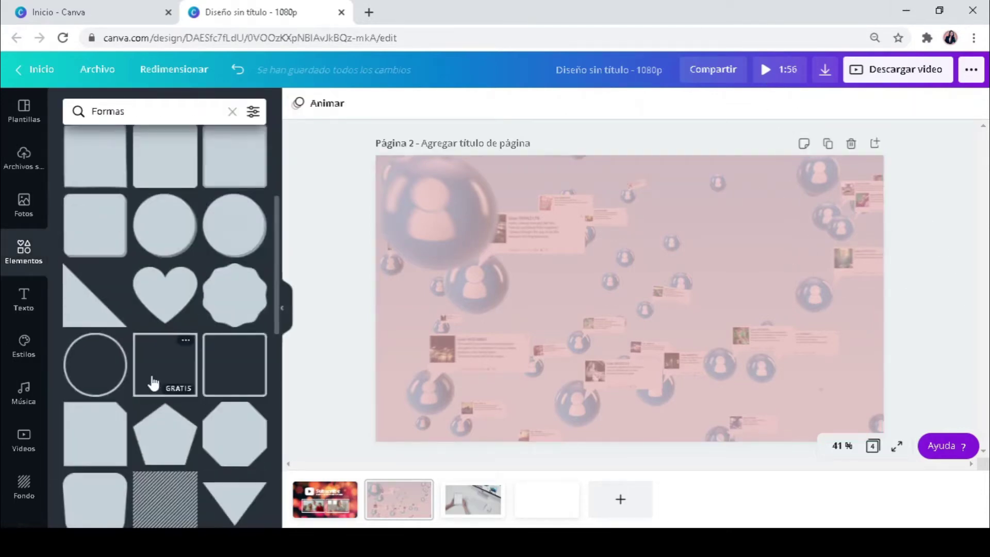
click(162, 370)
drag(629, 221, 629, 280)
drag(569, 307, 499, 335)
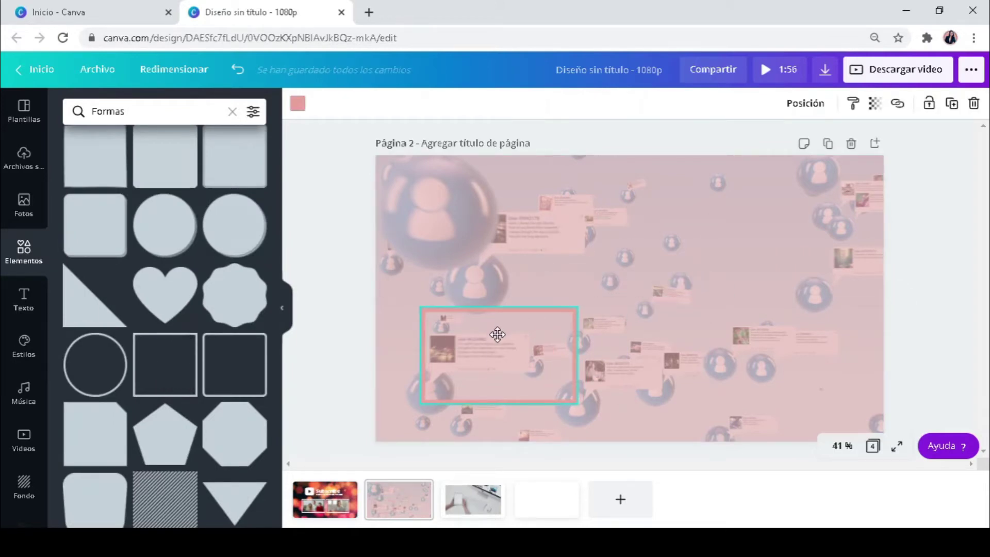
- Colour the rectangular frame white and move it slightly higher on the page
click(297, 104)
click(115, 238)
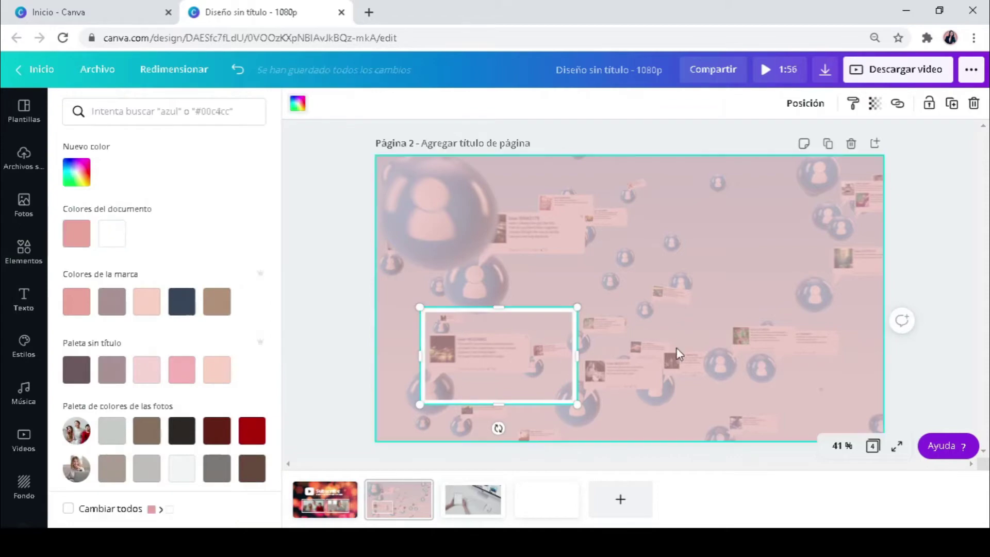
drag(514, 356, 512, 335)
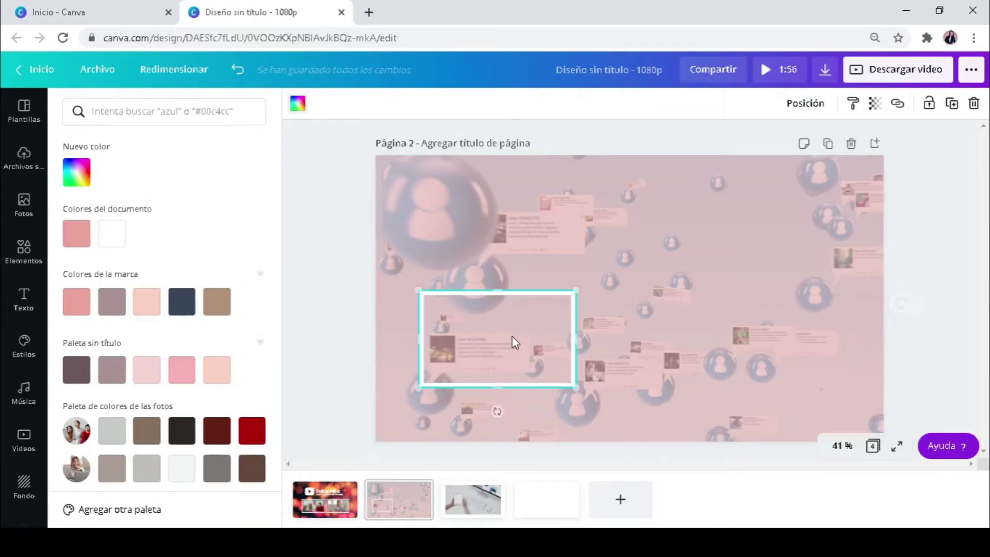
click(654, 339)
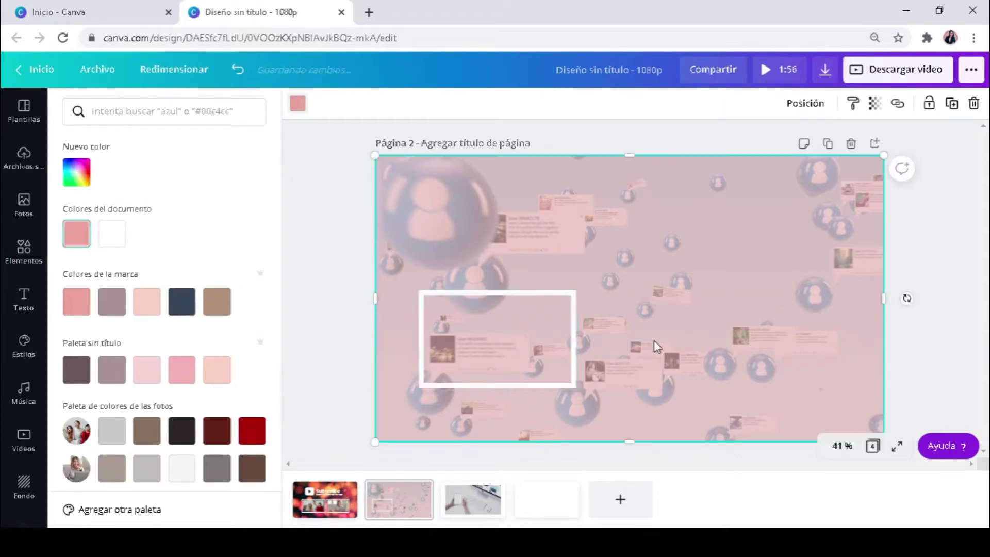
- Duplicate the white frame to the right half of the page and adjust the spacing of the two frames
click(525, 335)
drag(524, 335, 736, 330)
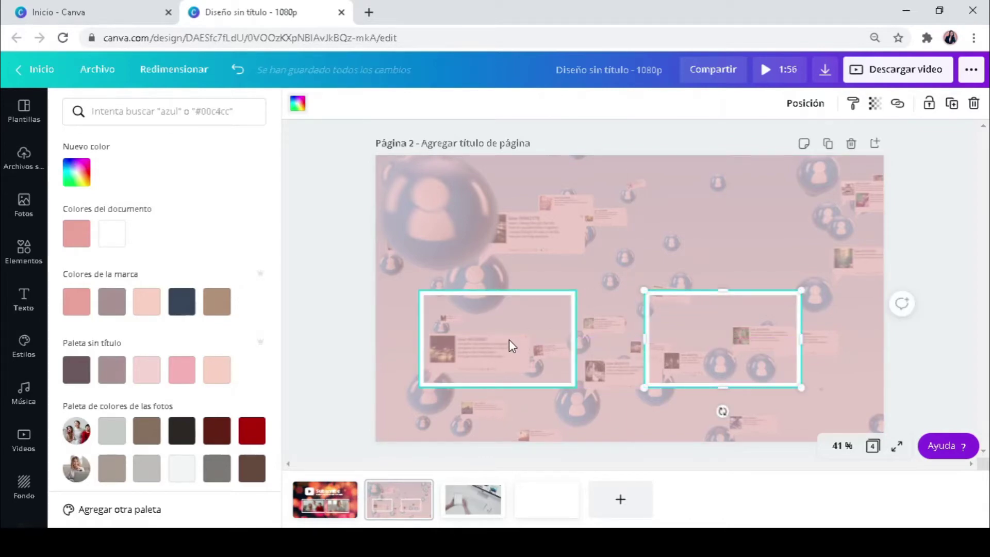
click(508, 339)
drag(512, 339, 518, 340)
click(712, 242)
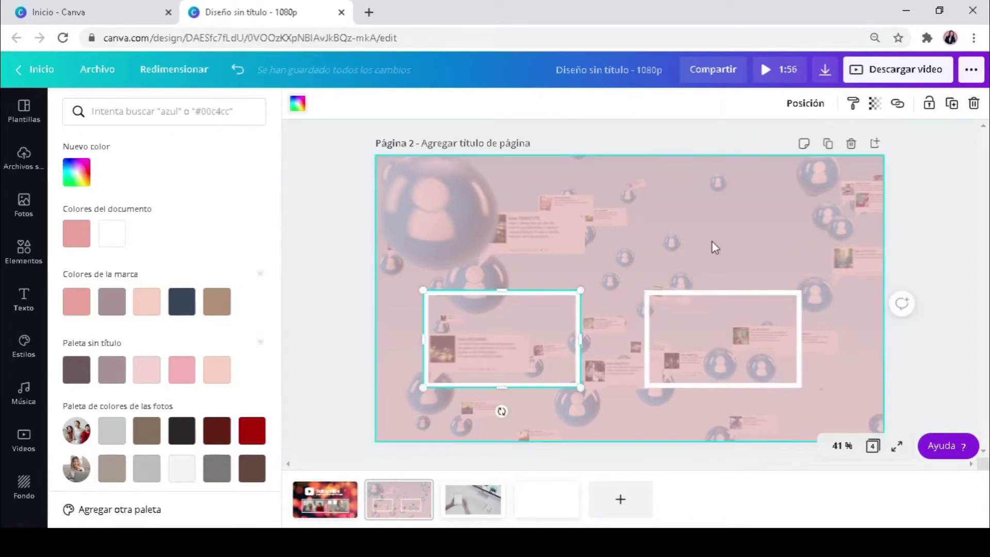
click(525, 314)
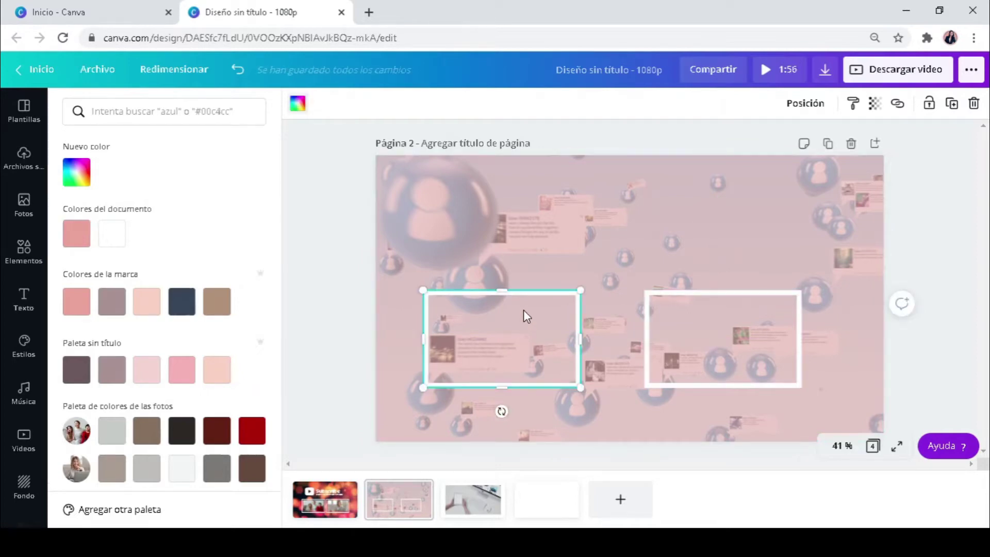
click(691, 246)
drag(718, 328, 737, 328)
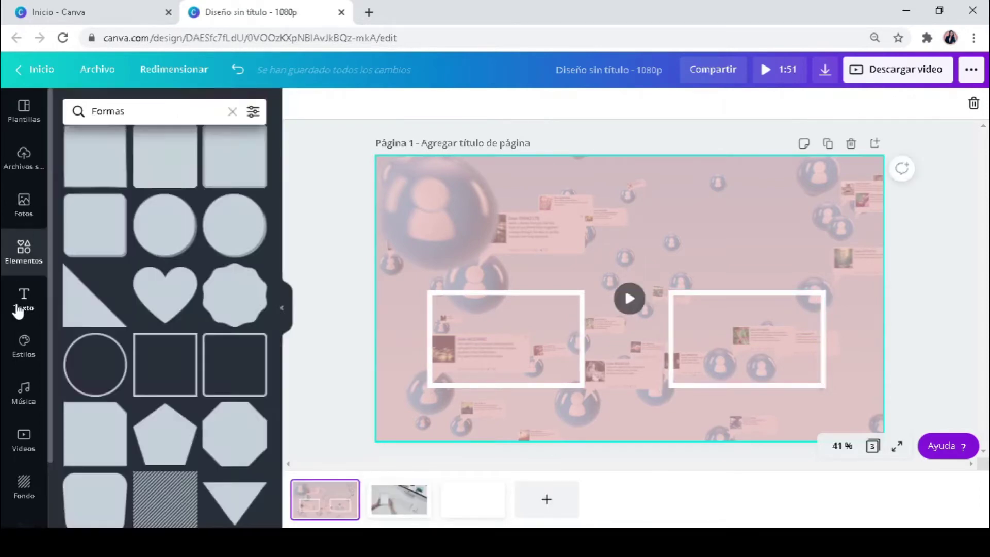
- Add a body text box to the page and enlarge it to about size 79.8
click(22, 301)
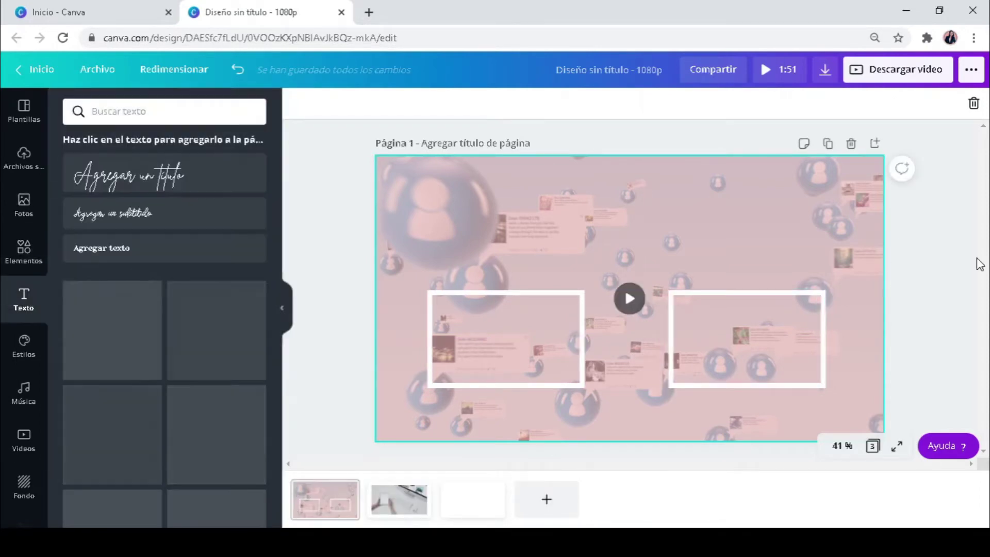
click(90, 249)
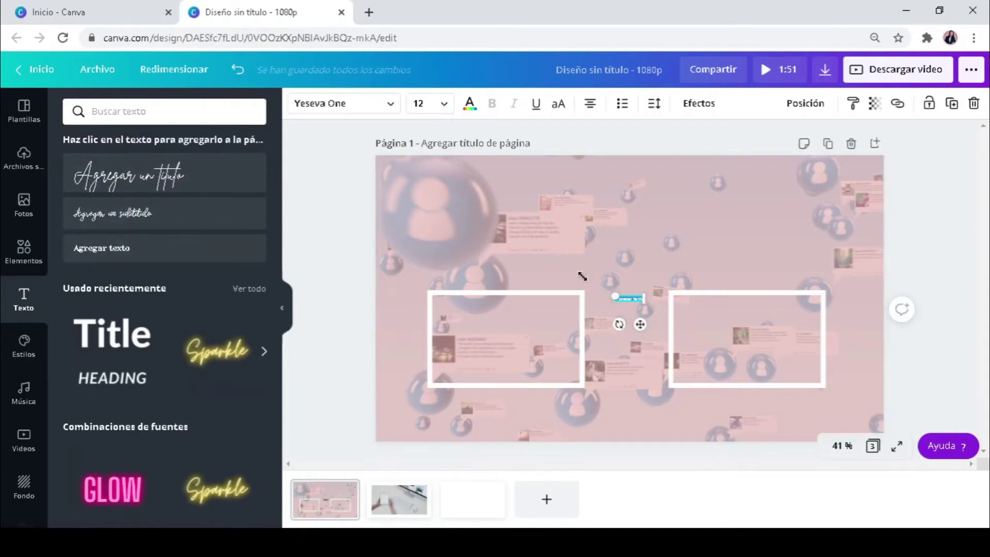
drag(581, 277, 448, 253)
click(688, 251)
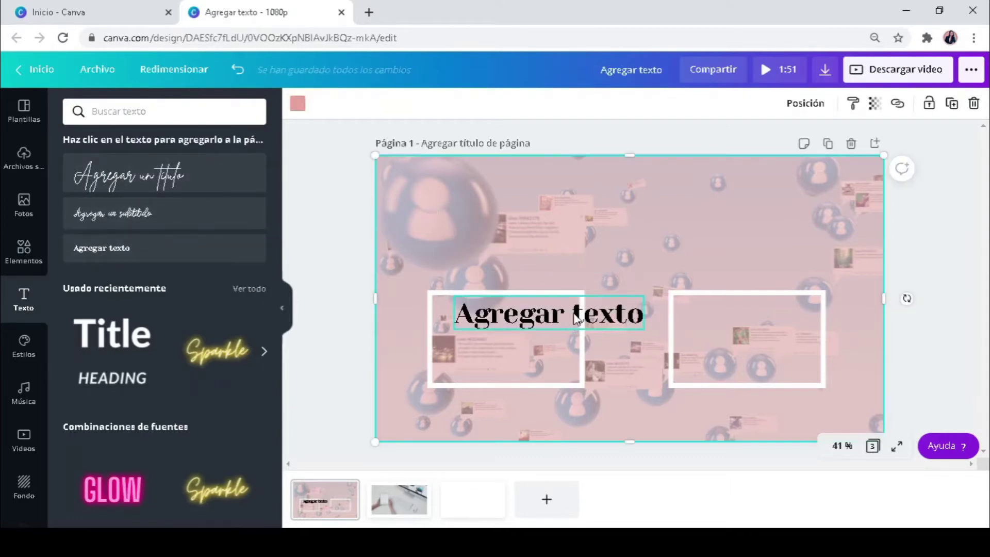
- Move the enlarged text above the two frames and replace its wording with "SUSCRIBETE"
drag(576, 319, 595, 232)
double_click(595, 231)
drag(662, 229, 464, 223)
text(SUSCRIB)
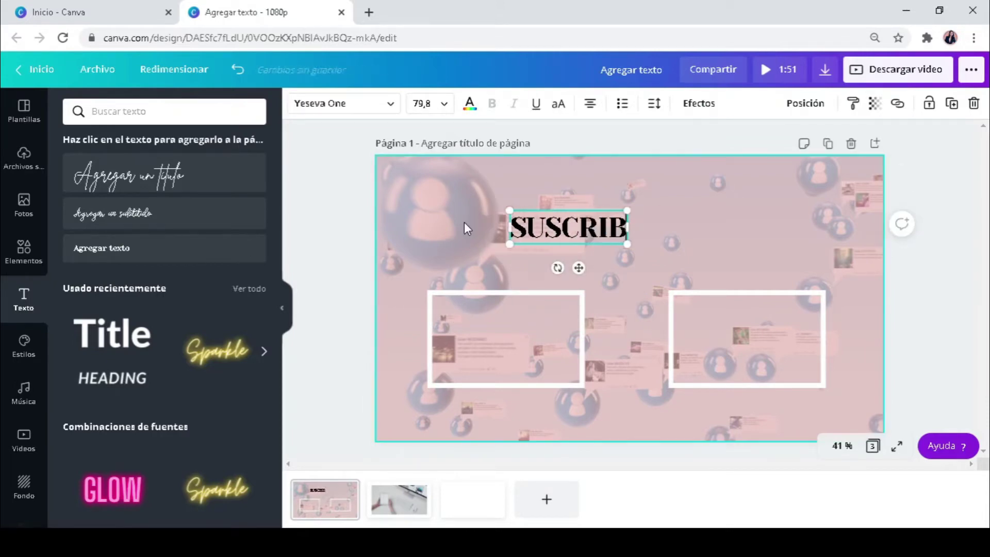
text(ETE)
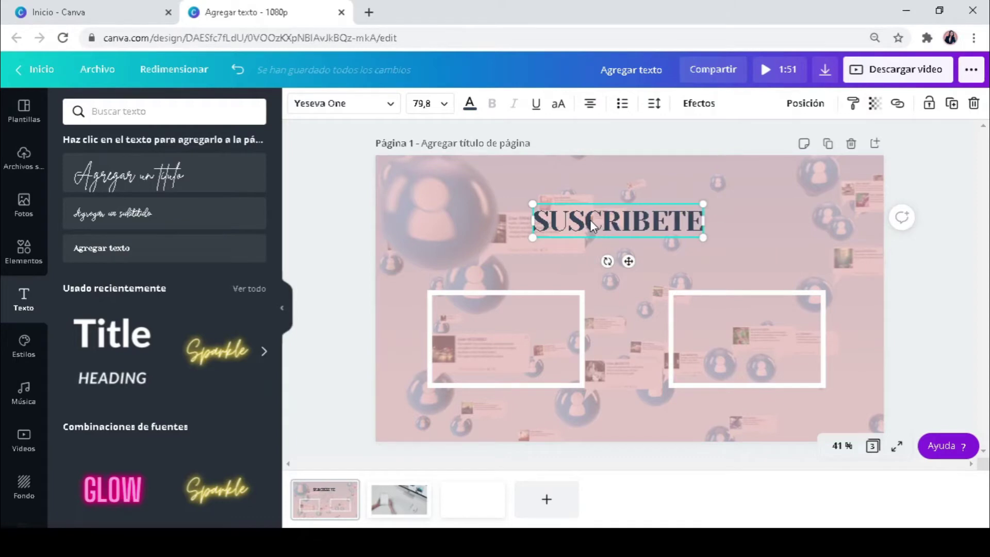
- Add a script-style title text below "SUSCRIBETE" and enlarge it to about size 54.5
drag(165, 177, 630, 265)
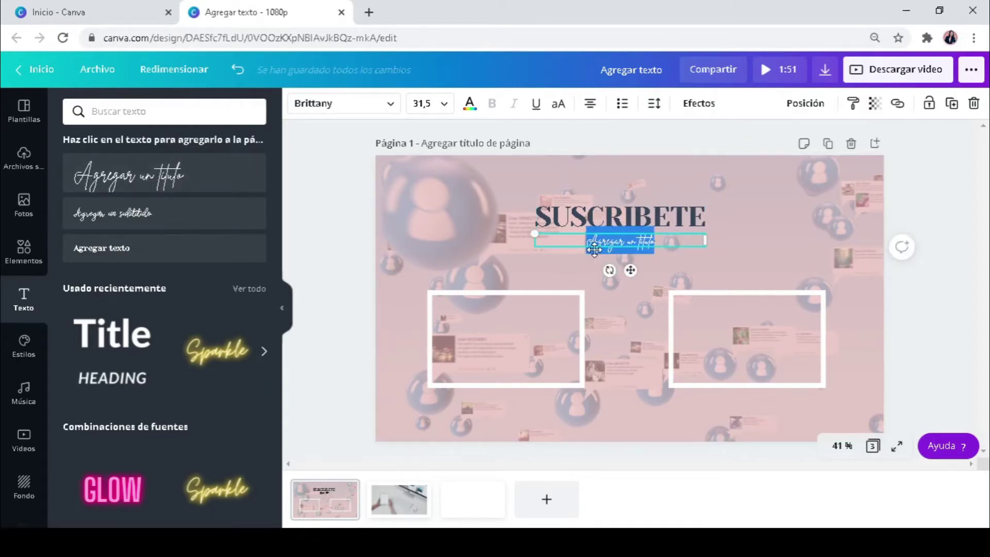
drag(536, 238, 408, 217)
click(825, 265)
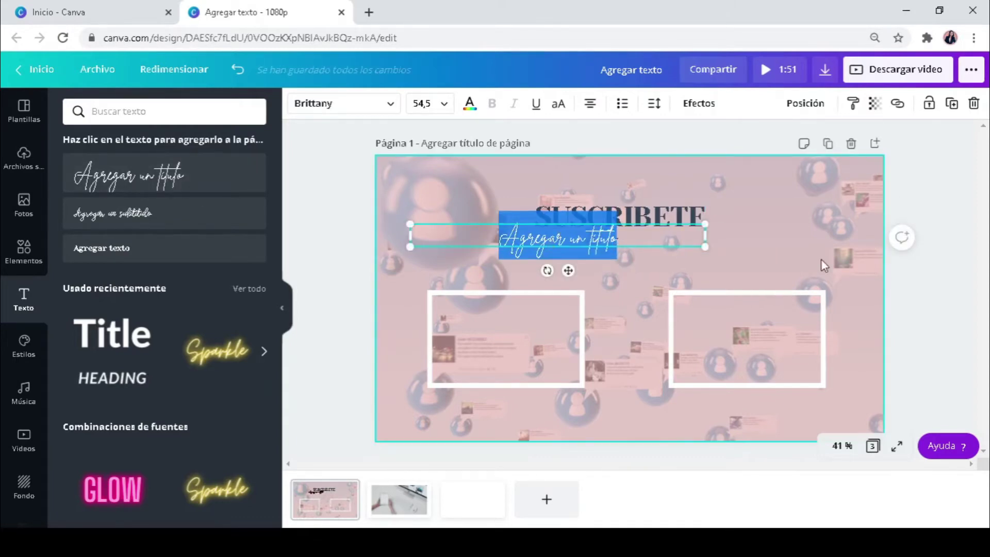
- Move the script text below the two frames and replace its wording with "Emprendimiento"
drag(582, 244, 566, 416)
click(701, 420)
text(Emprendimiento)
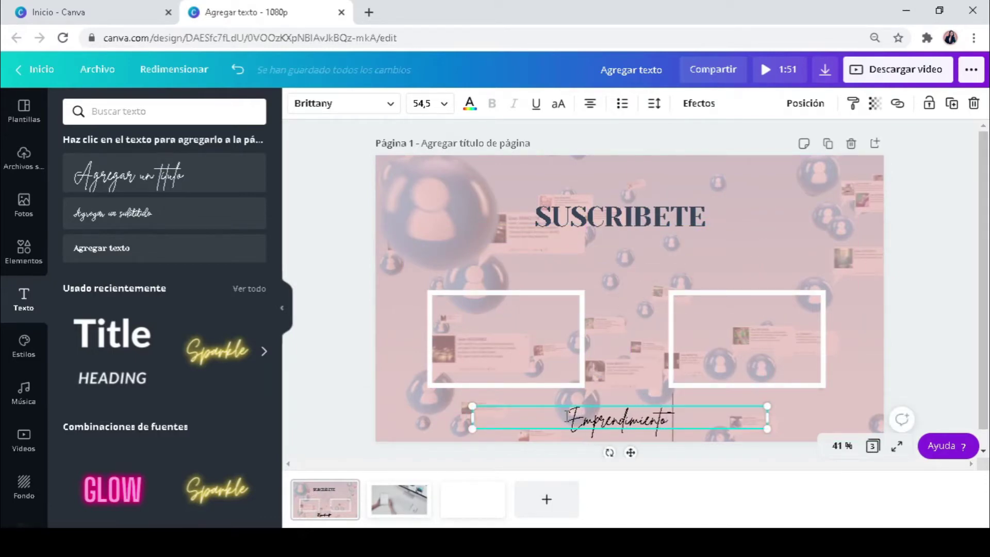
- Complete the script text as "Emprendimiento digital", centre it below the frames at about size 85.8 and colour it dark blue
text( digital)
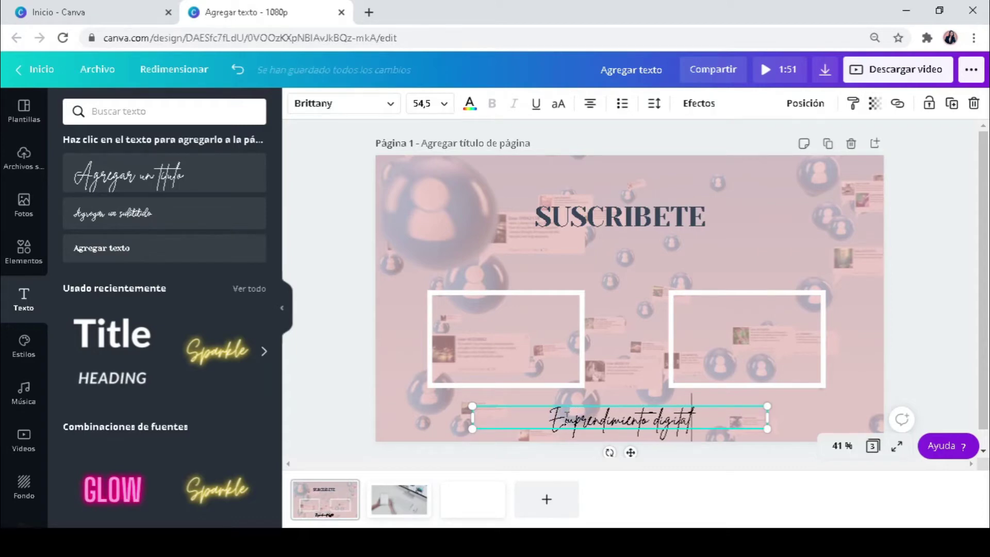
drag(769, 418, 732, 376)
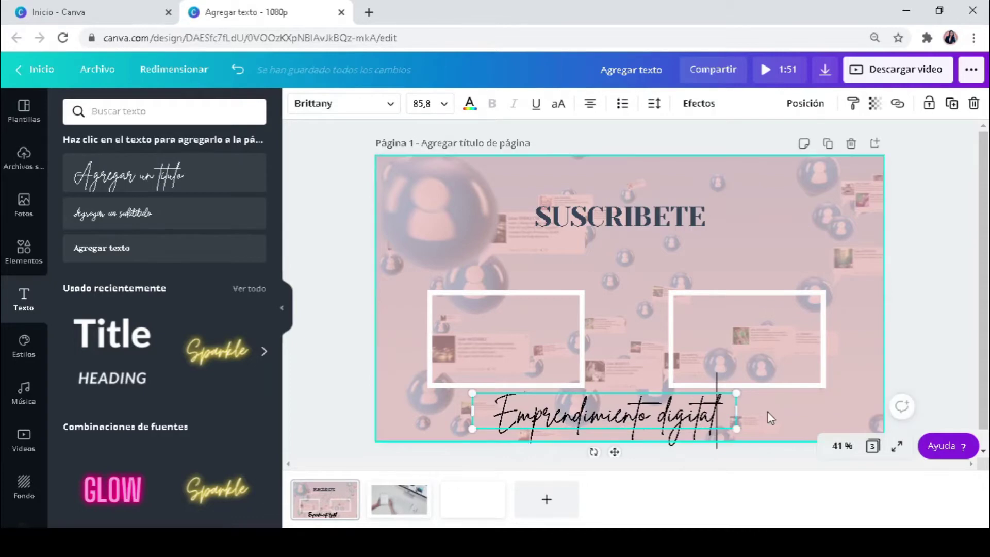
drag(636, 416, 659, 418)
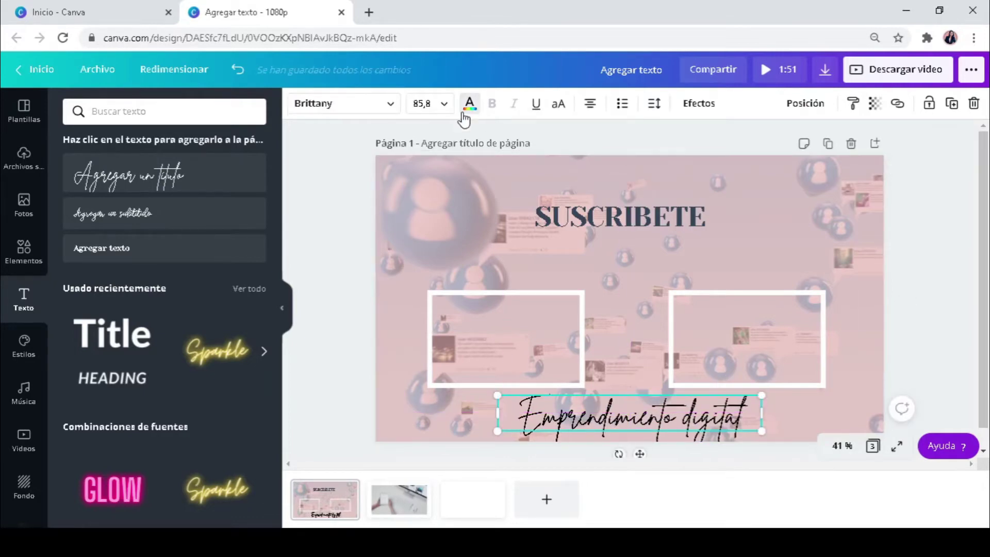
click(470, 103)
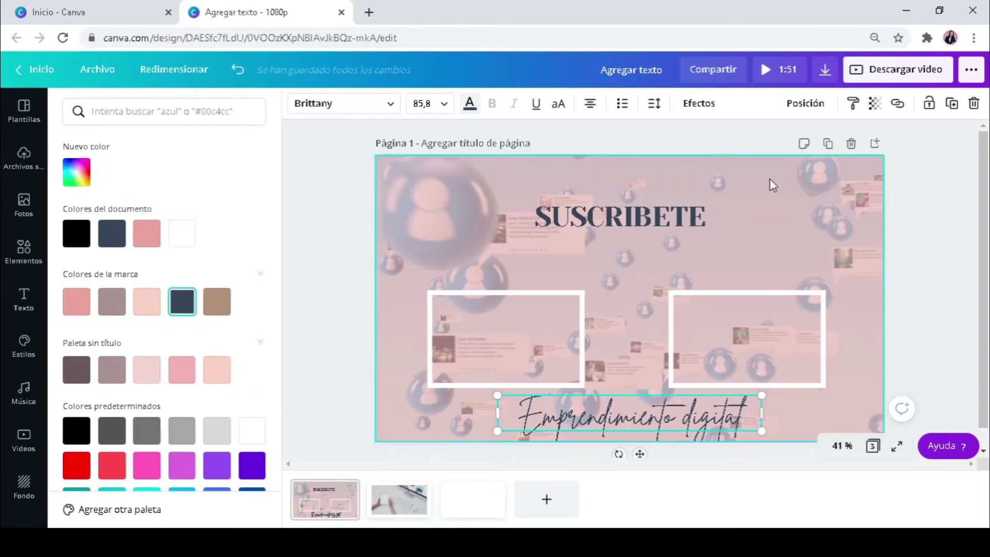
- Try the Flotante, Sin relleno and Neón text effects on "Emprendimiento digital"
click(698, 105)
click(233, 166)
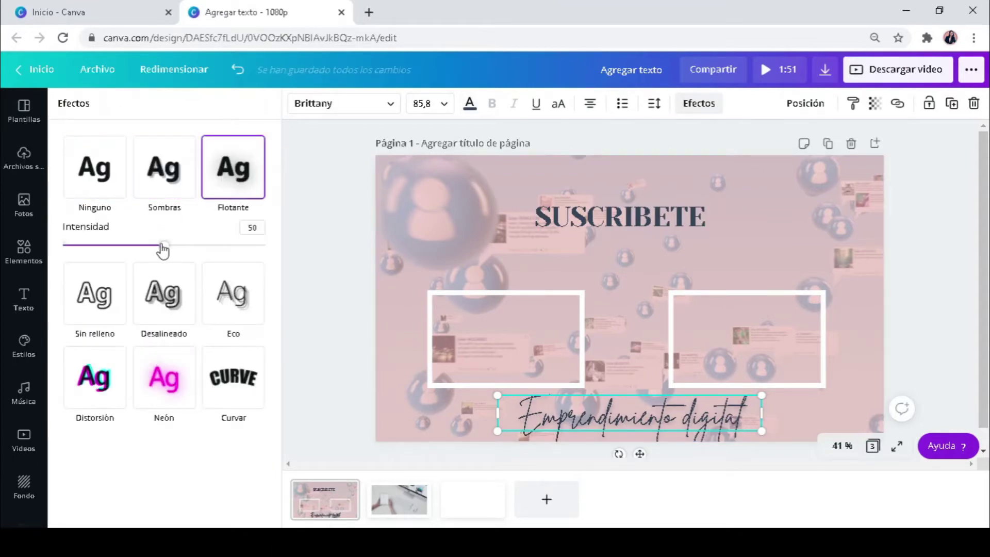
click(146, 179)
click(109, 415)
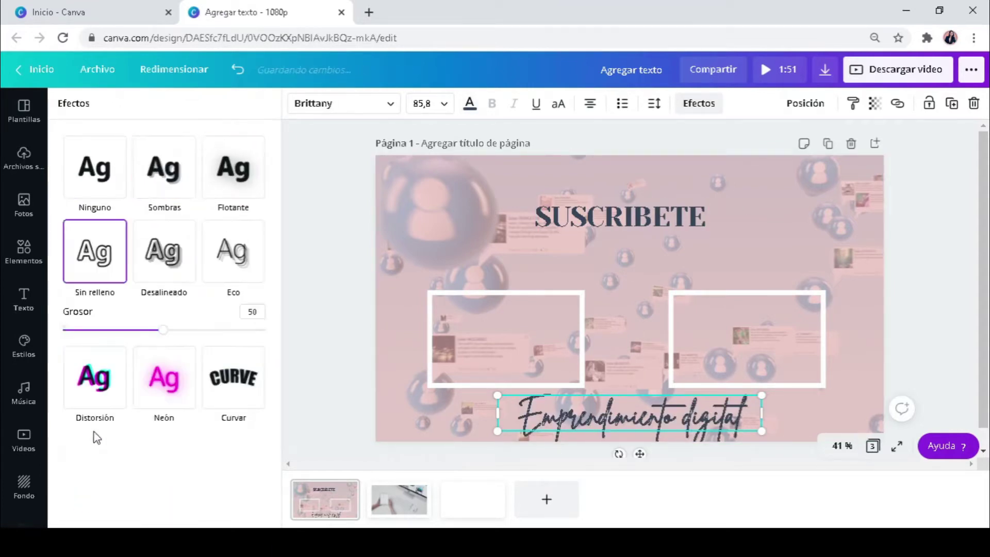
click(158, 396)
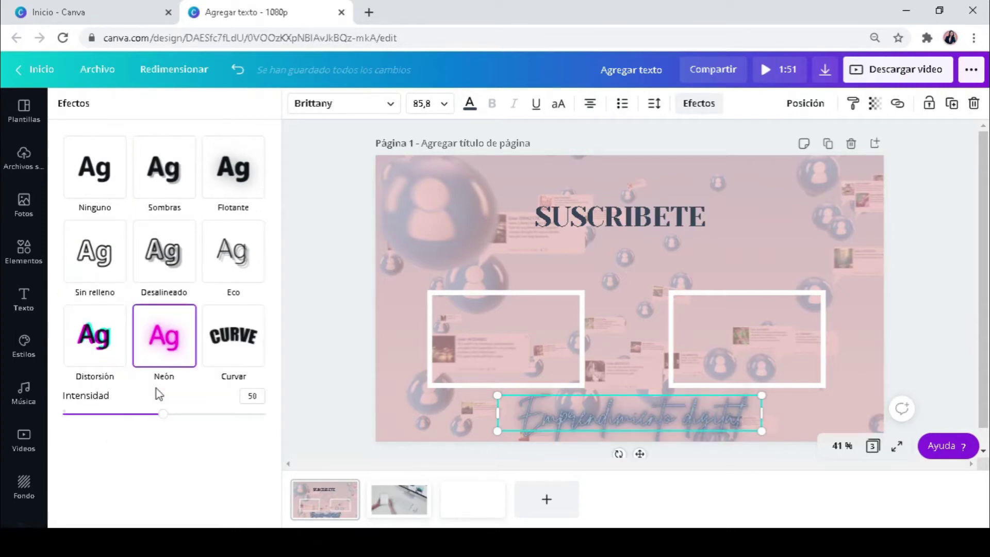
drag(163, 414, 161, 414)
- Give "Emprendimiento digital" the Flotante effect with an increased intensity
click(230, 192)
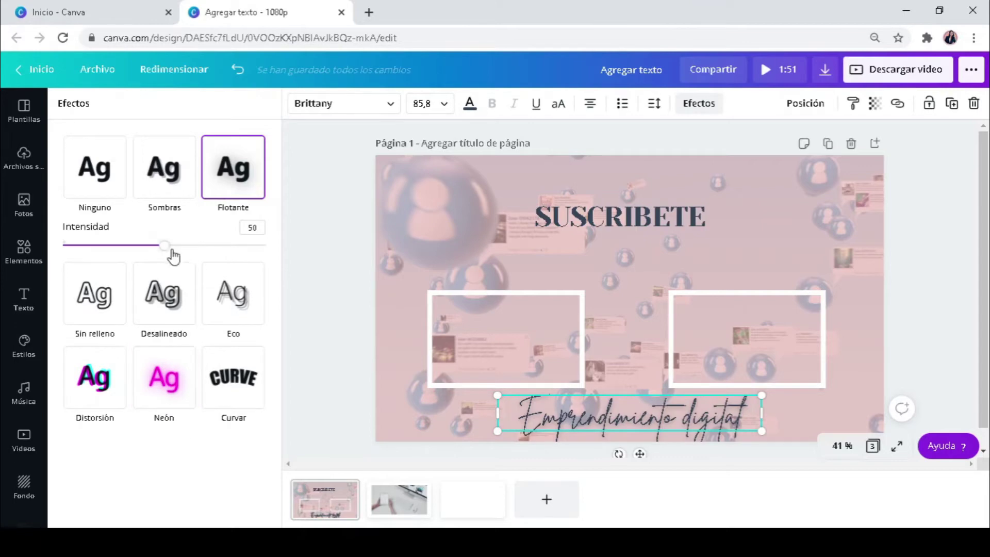
drag(164, 246, 212, 248)
- Colour the "SUSCRIBETE" text salmon pink and enlarge it to about size 87.5, centred above the two frames
click(588, 219)
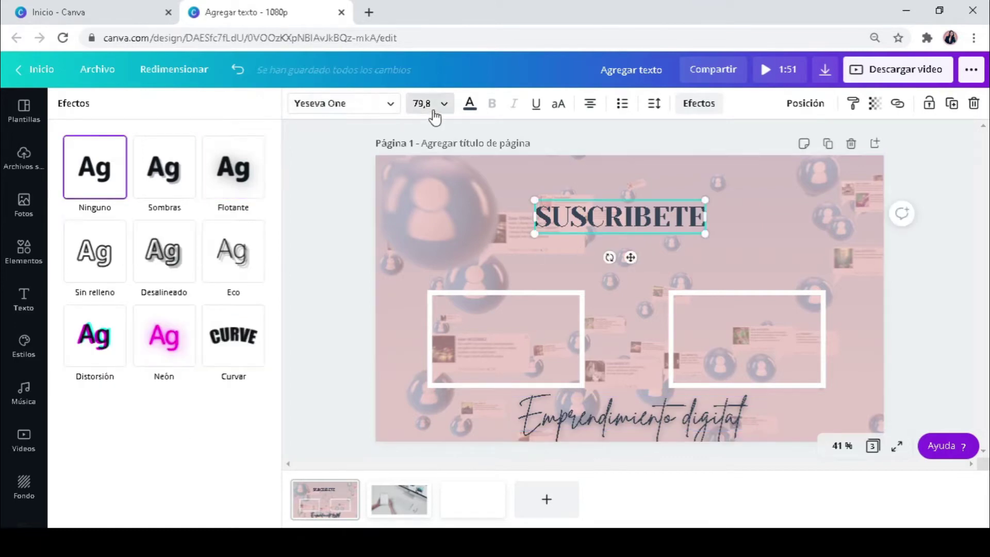
click(469, 103)
click(77, 301)
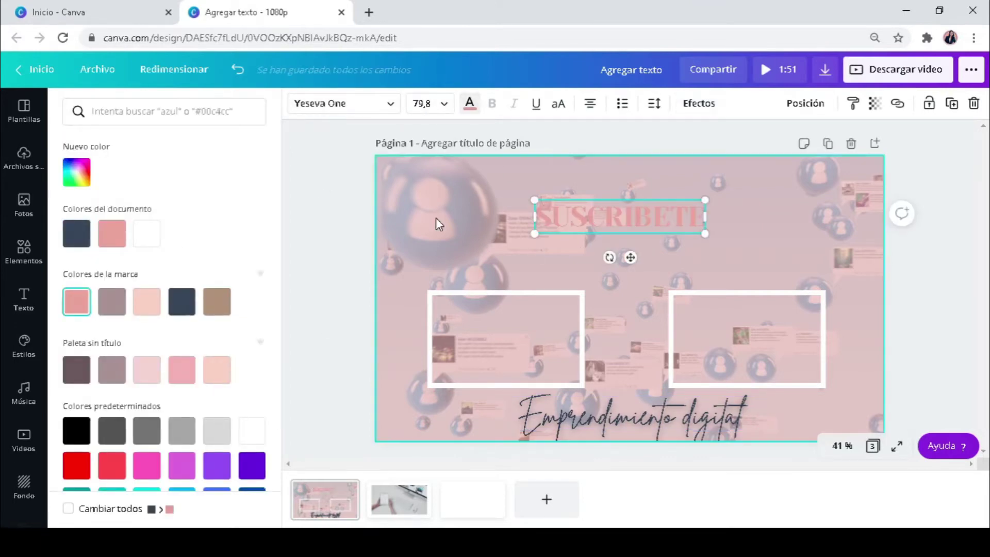
drag(535, 233, 517, 236)
click(765, 237)
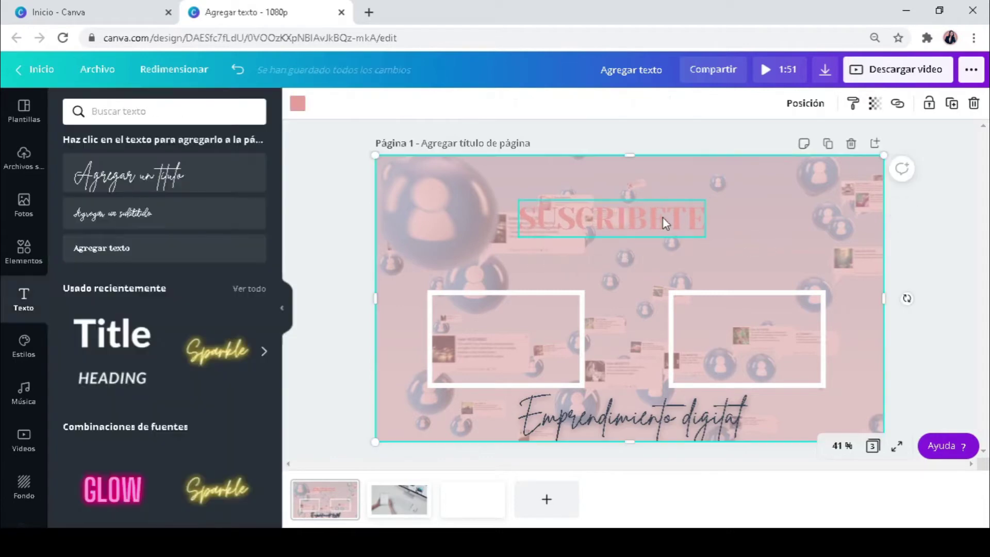
drag(663, 216, 675, 215)
- Apply the Flotante effect to "SUSCRIBETE", duplicate the text and colour the copy white
click(701, 105)
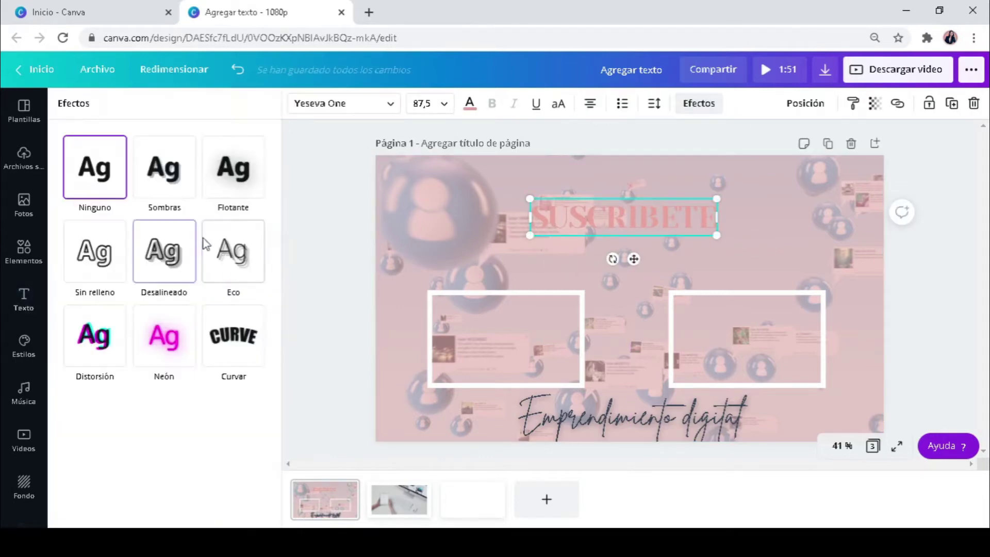
click(231, 189)
click(952, 105)
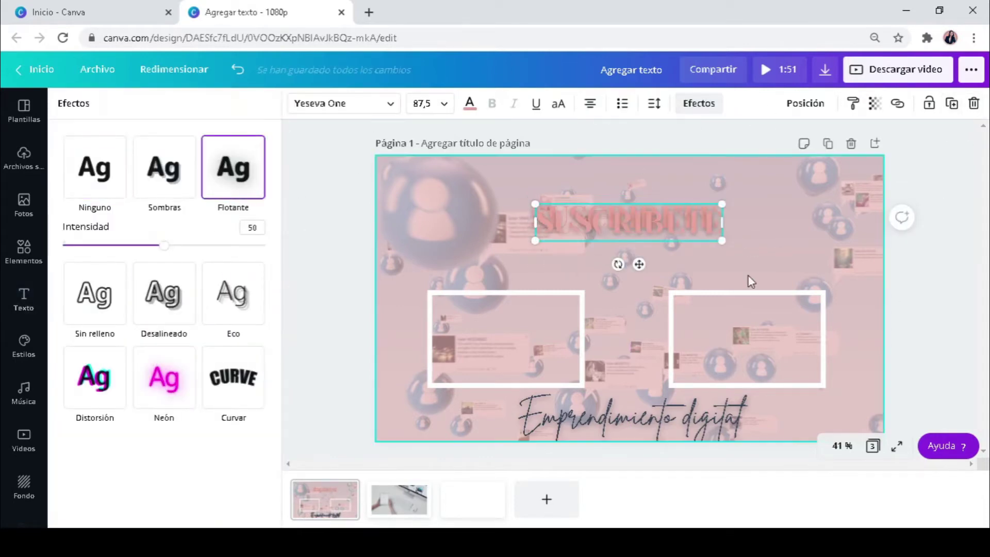
click(469, 103)
click(143, 239)
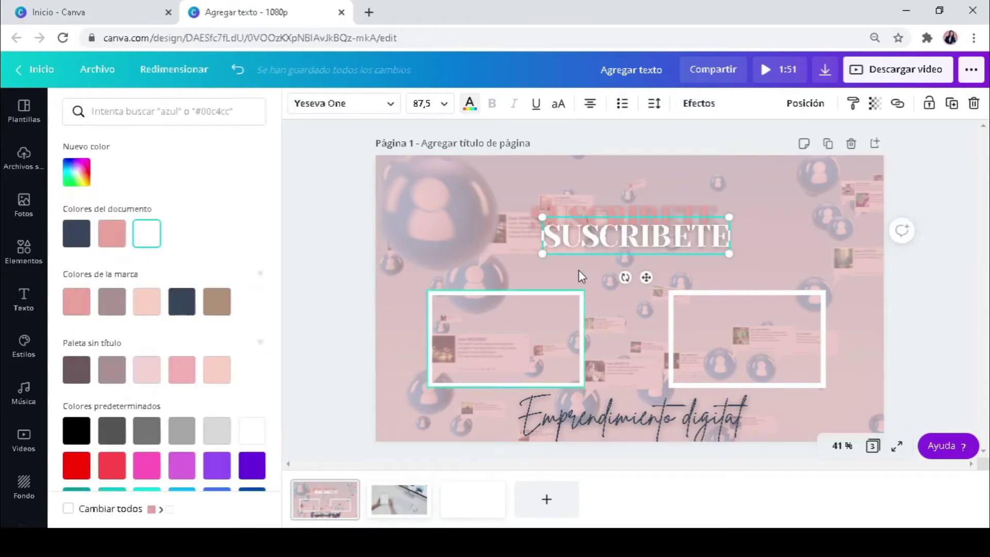
- Set the white copy's Flotante intensity to 58 and place it over the pink "SUSCRIBETE" text
click(698, 104)
drag(164, 245, 181, 246)
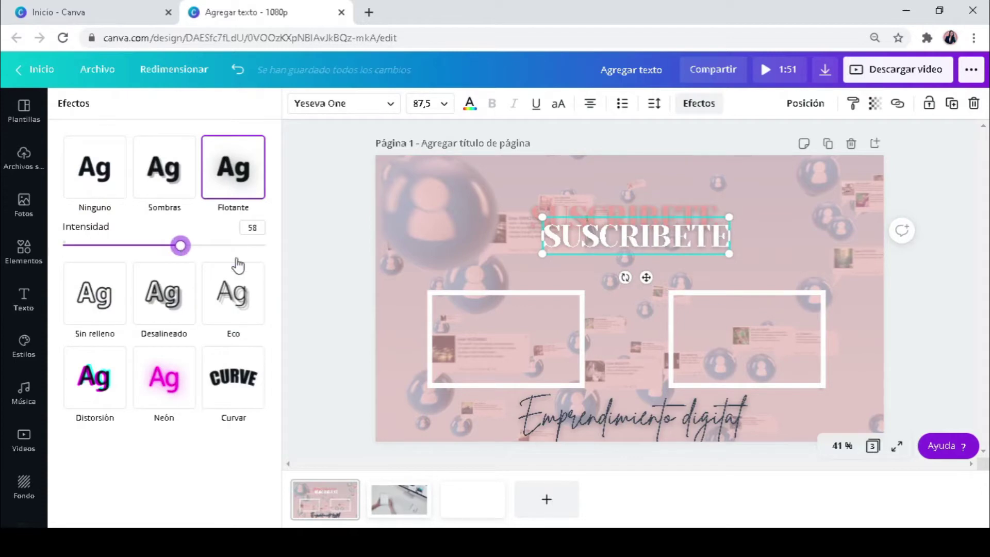
click(731, 237)
click(653, 228)
drag(653, 227, 647, 219)
click(790, 254)
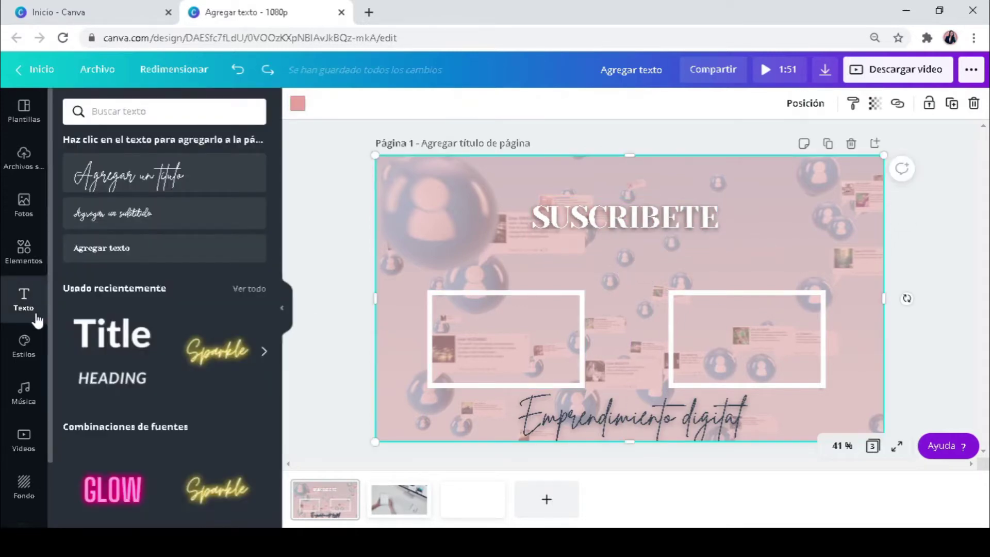
- Search the elements for "youtube", add the rounded play-button icon and shrink it to fit between "SUSCRIBETE" and the frames
click(23, 252)
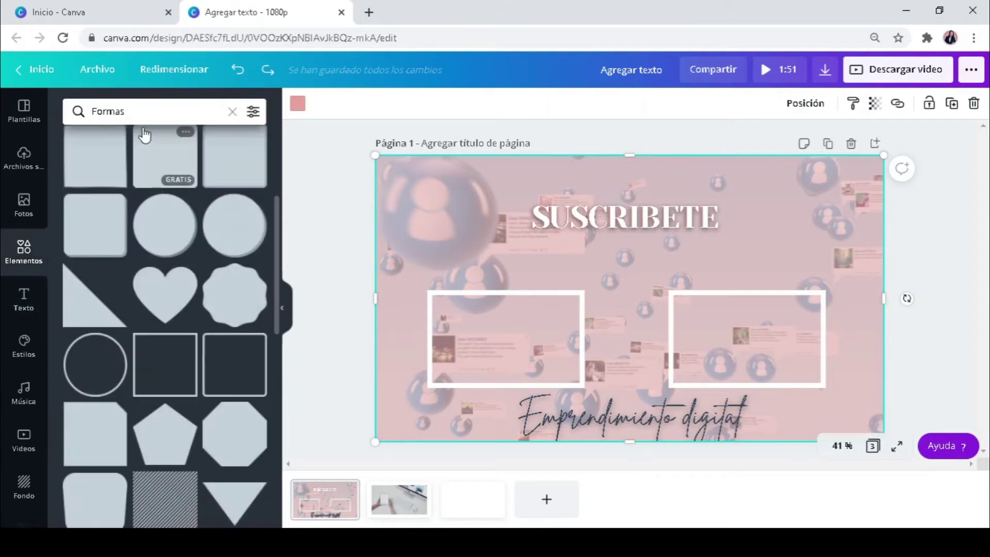
click(141, 109)
text(youtube)
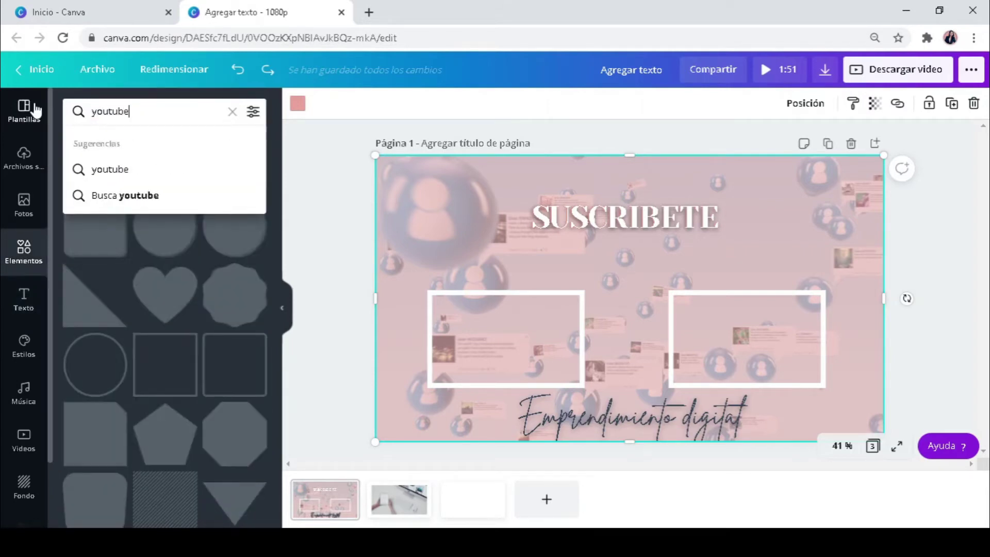
key(Return)
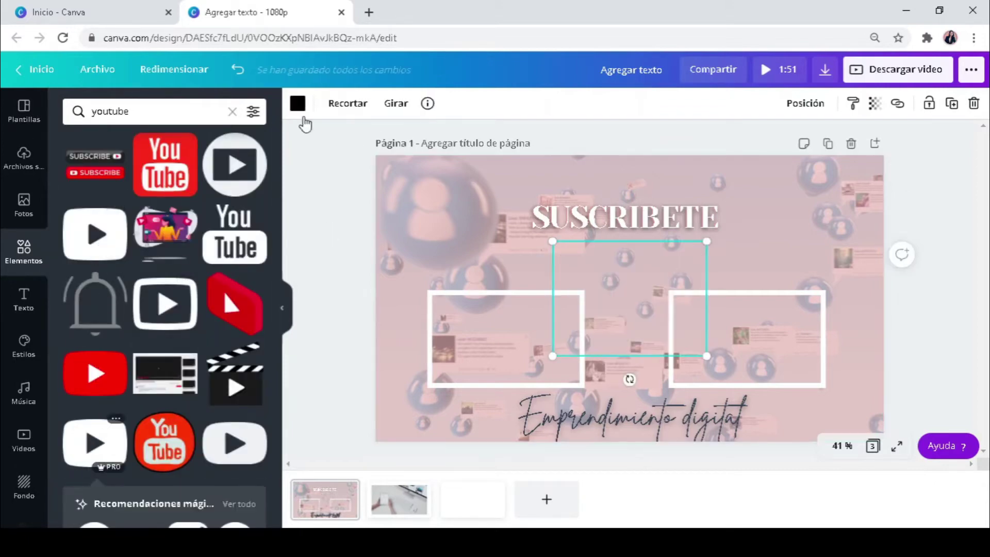
drag(703, 239, 640, 255)
drag(647, 221, 647, 220)
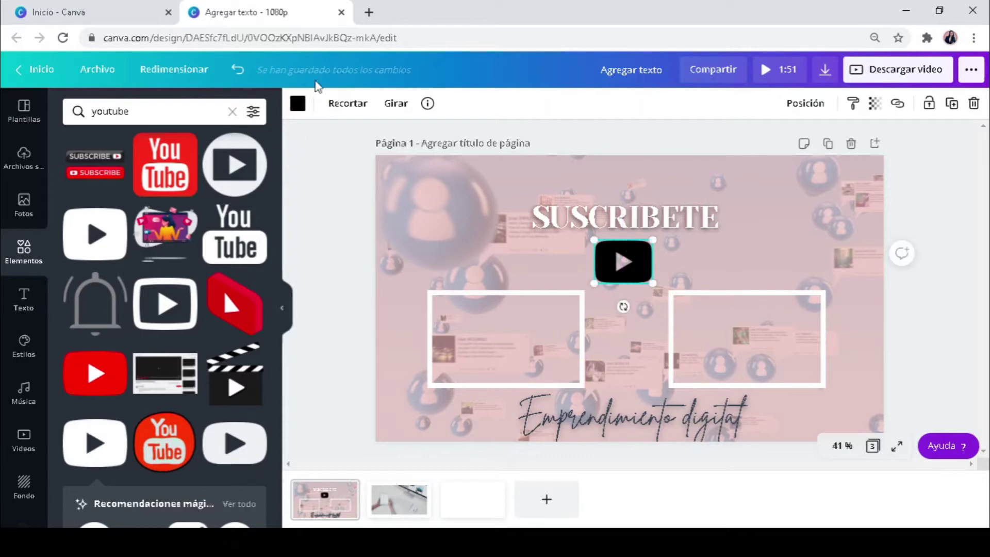
- Colour the play-button icon dark blue and place it, slightly smaller, beneath the end of "SUSCRIBETE"
click(298, 104)
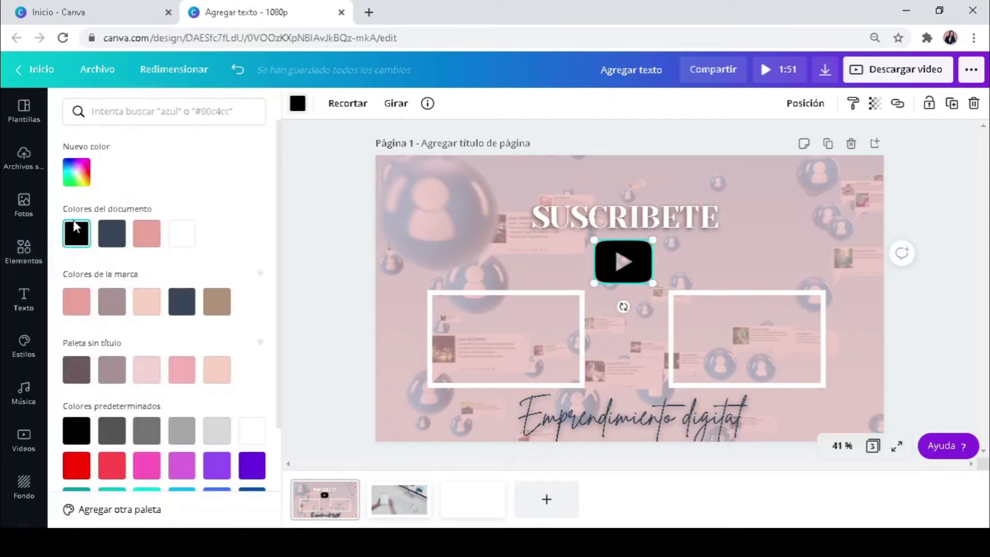
click(183, 304)
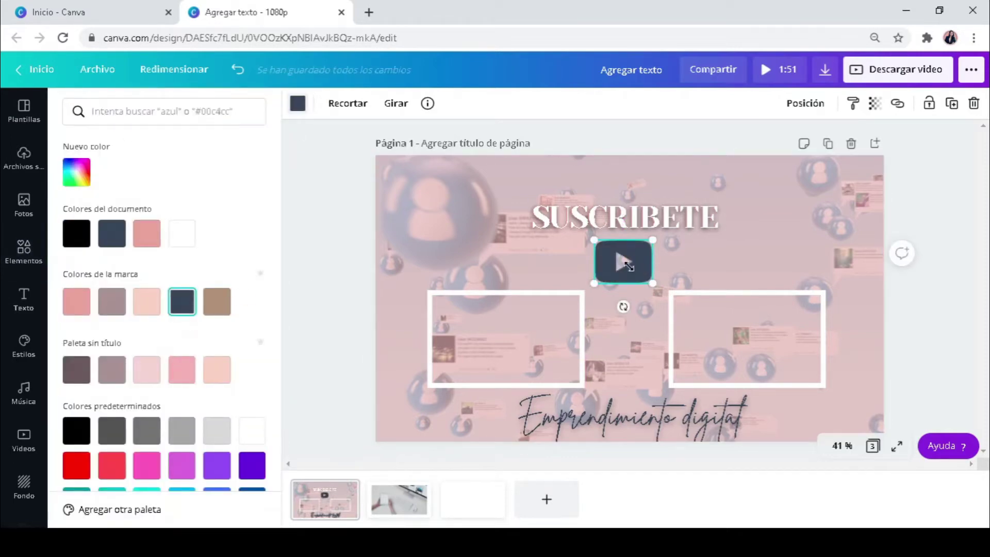
drag(629, 266, 716, 236)
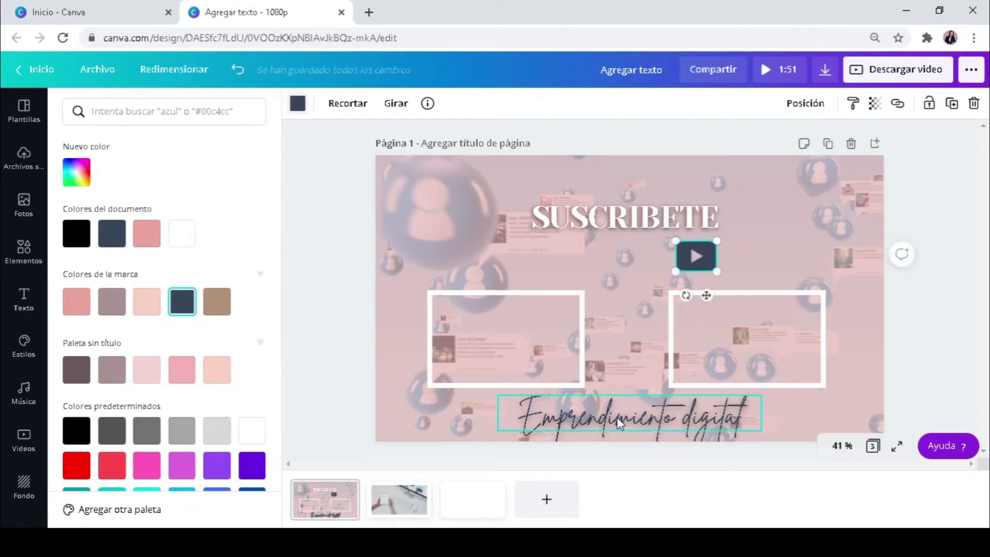
- Duplicate "Emprendimiento digital", move the copy beside the play icon under "SUSCRIBETE" and replace its wording with "Mi canal"
click(591, 422)
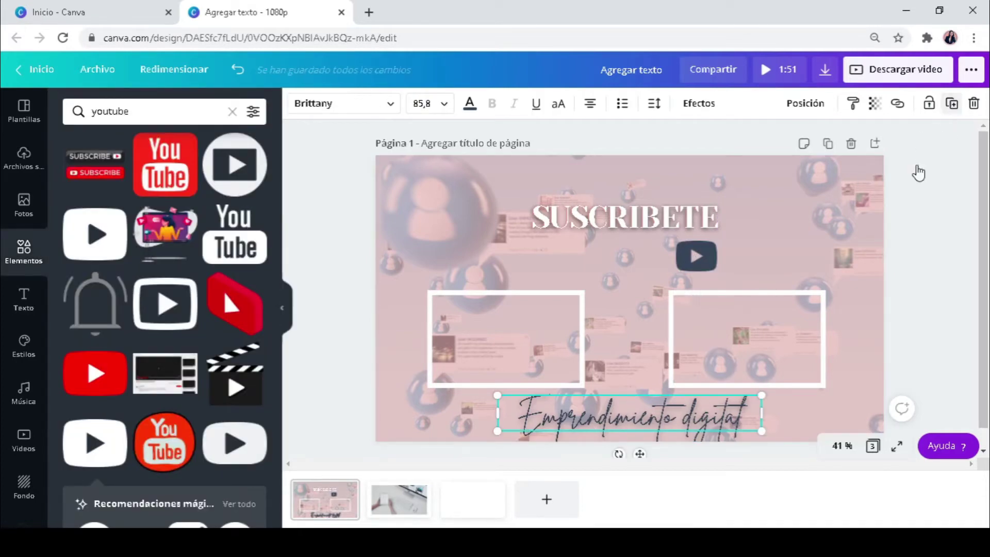
drag(631, 423, 589, 257)
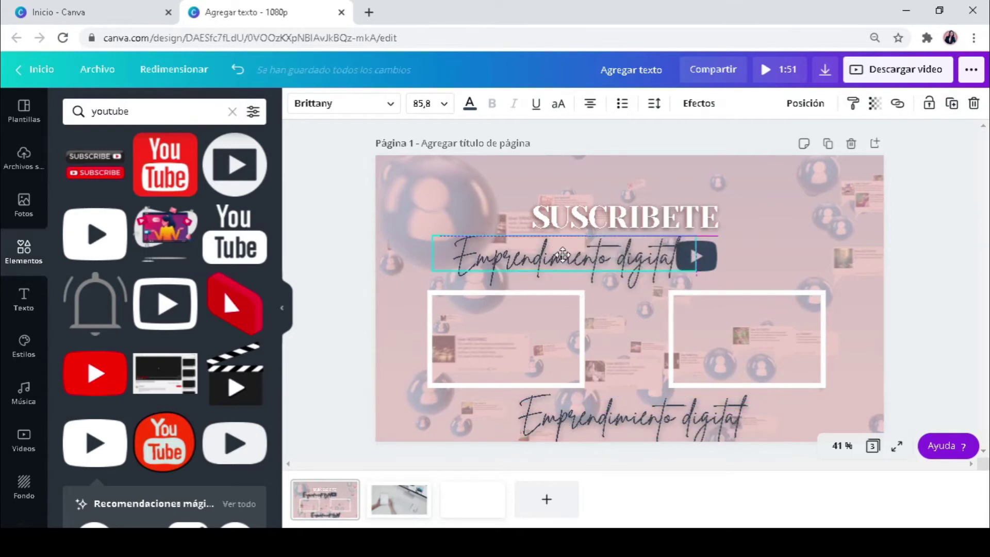
double_click(589, 258)
text(Mi)
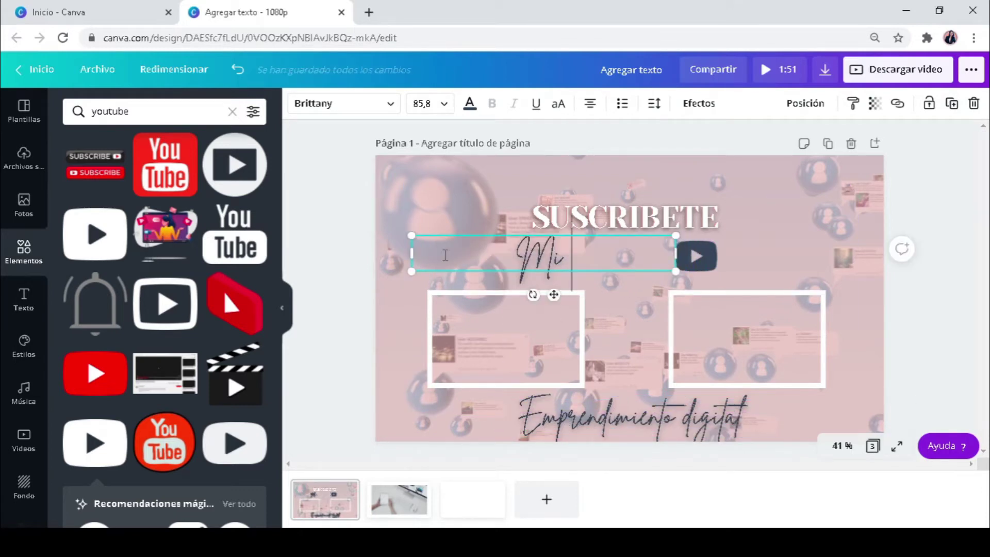
text( caba)
key(BackSpace)
key(BackSpace)
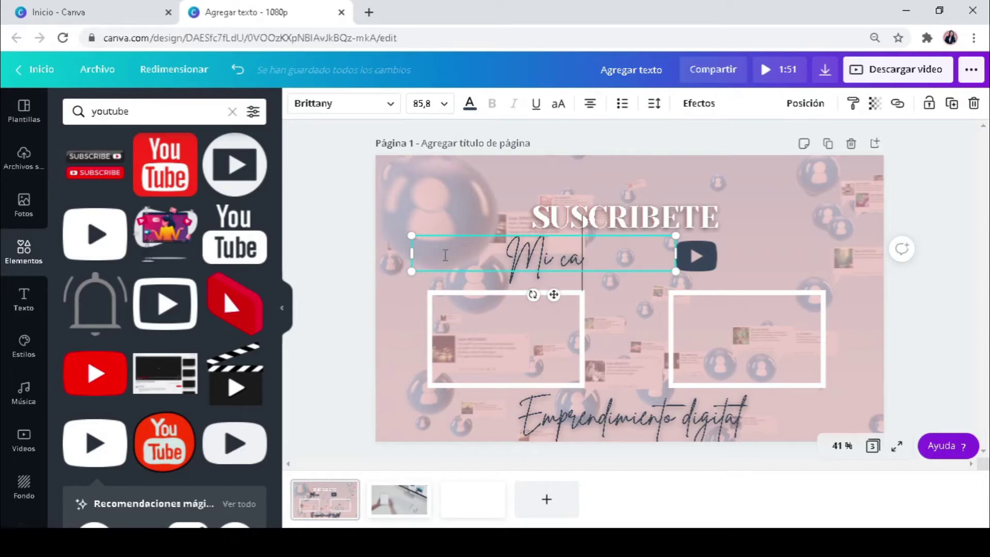
text(canal)
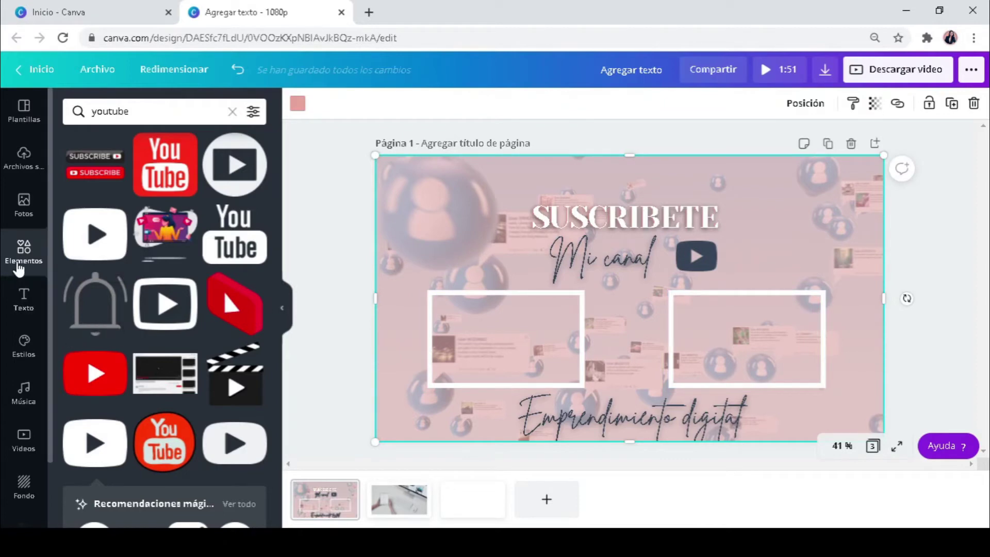
- Search the photos for "mujer" and add the picture of the woman at a desk with a laptop
click(26, 203)
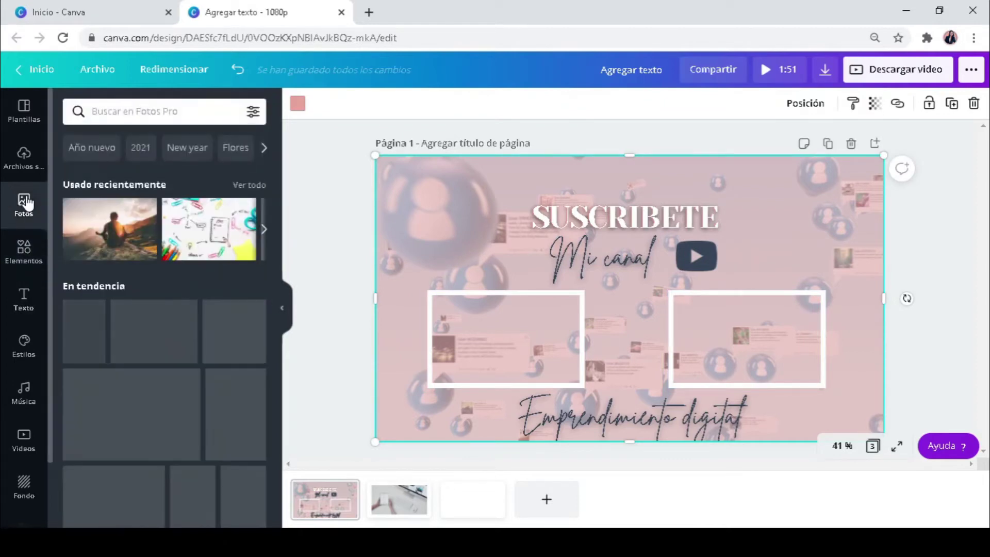
click(140, 110)
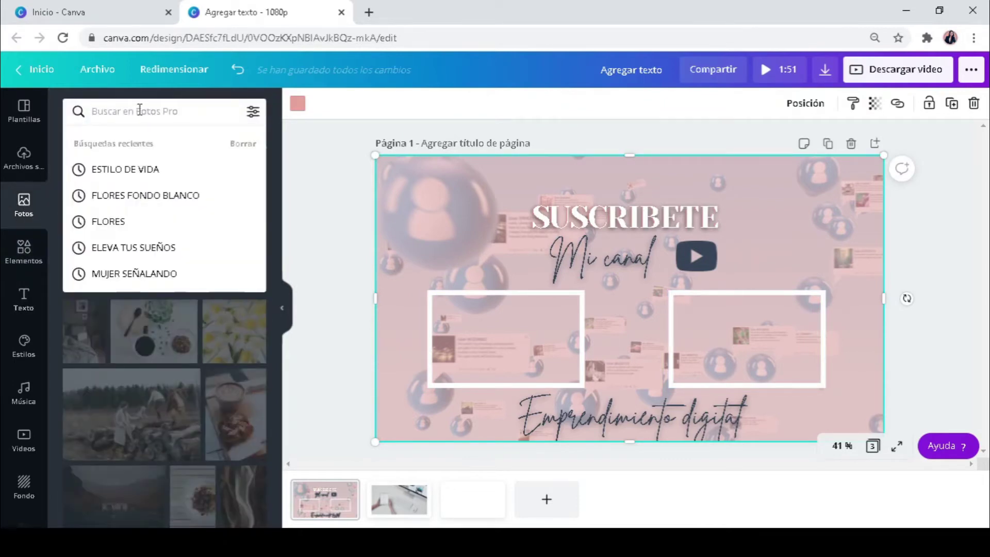
text(mujer)
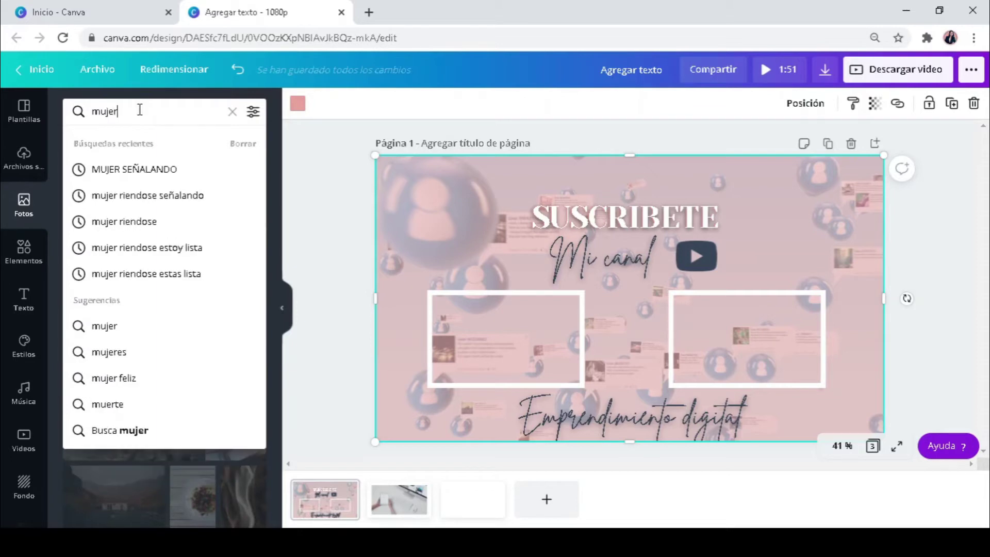
key(Return)
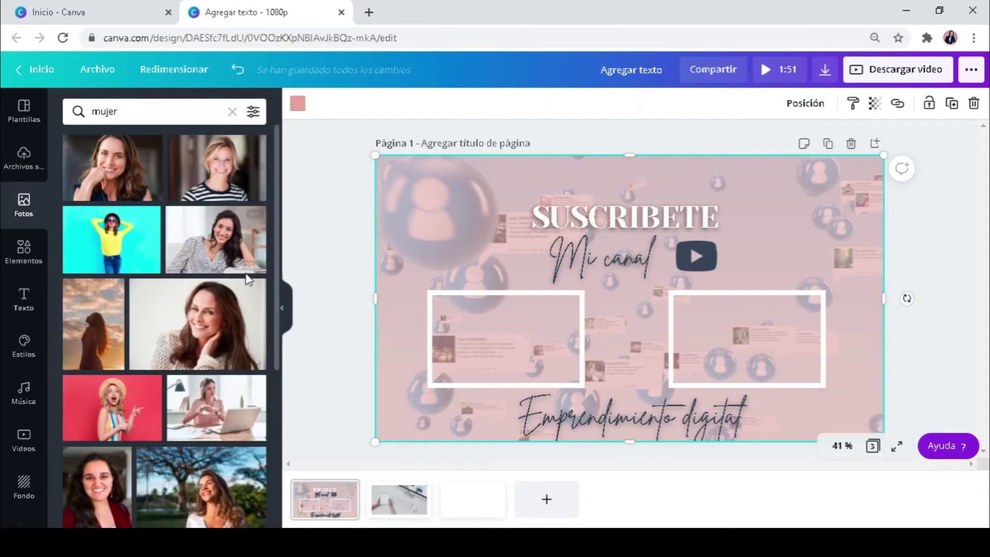
scroll(183, 334, down, 3)
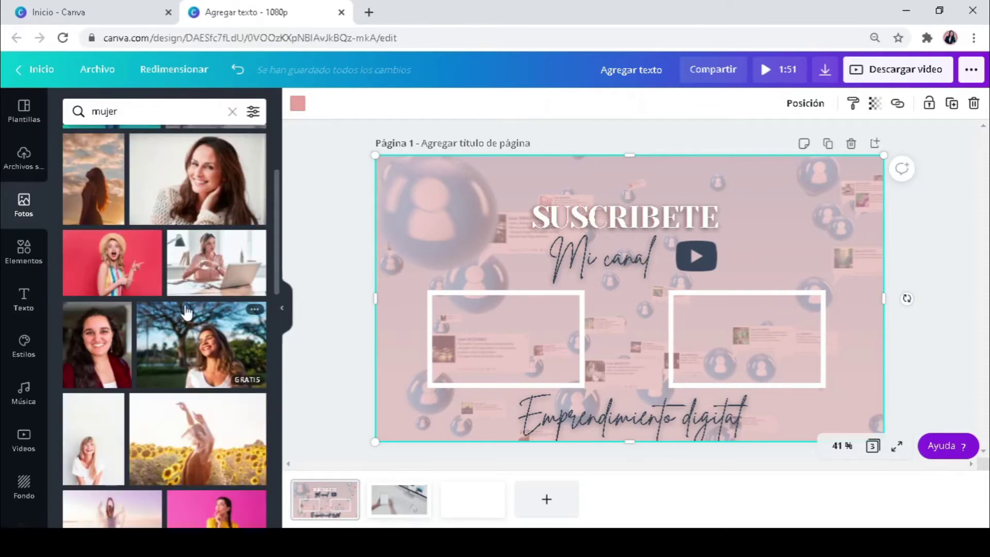
click(195, 263)
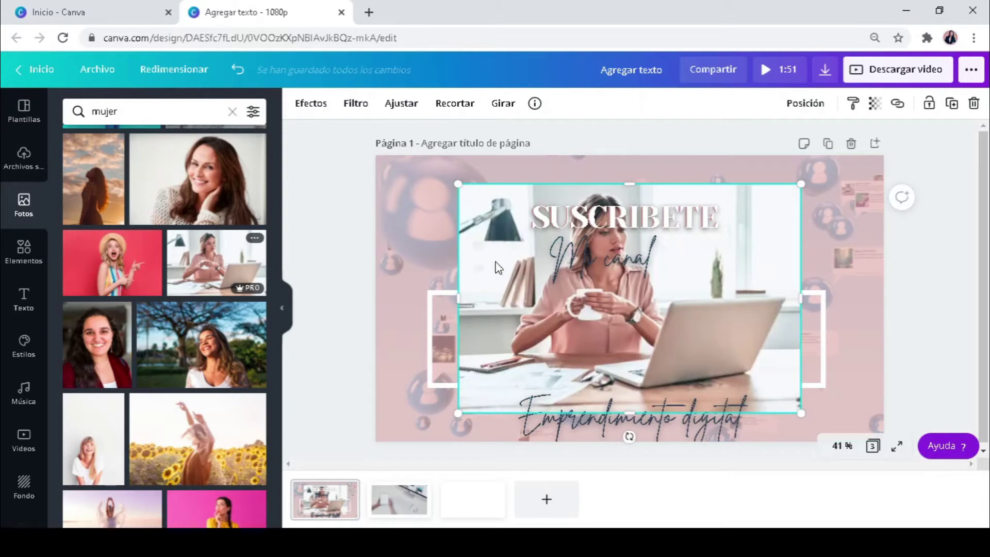
- Shrink the woman's photo and fit it inside the left white frame
drag(458, 184, 688, 338)
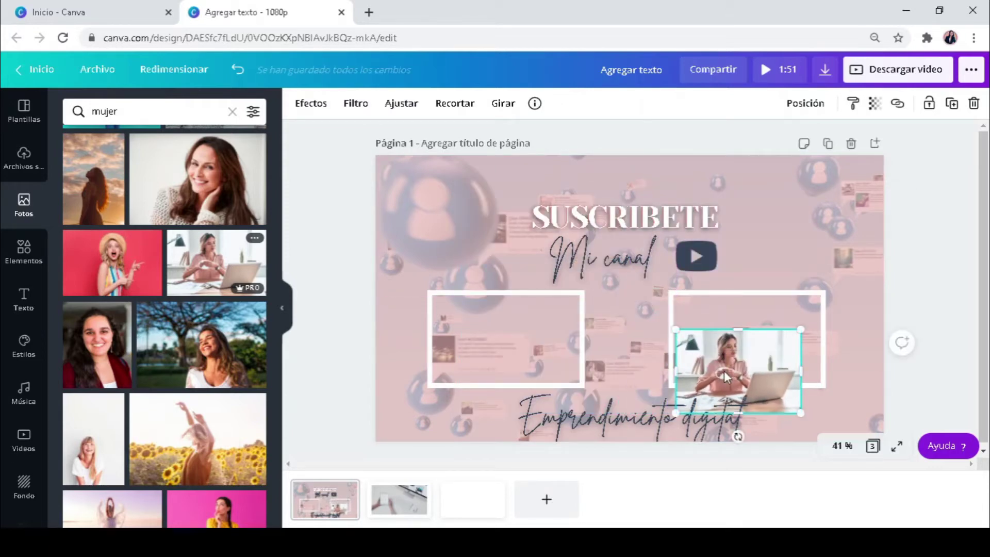
drag(723, 370, 493, 336)
drag(569, 296, 567, 303)
drag(567, 336, 539, 336)
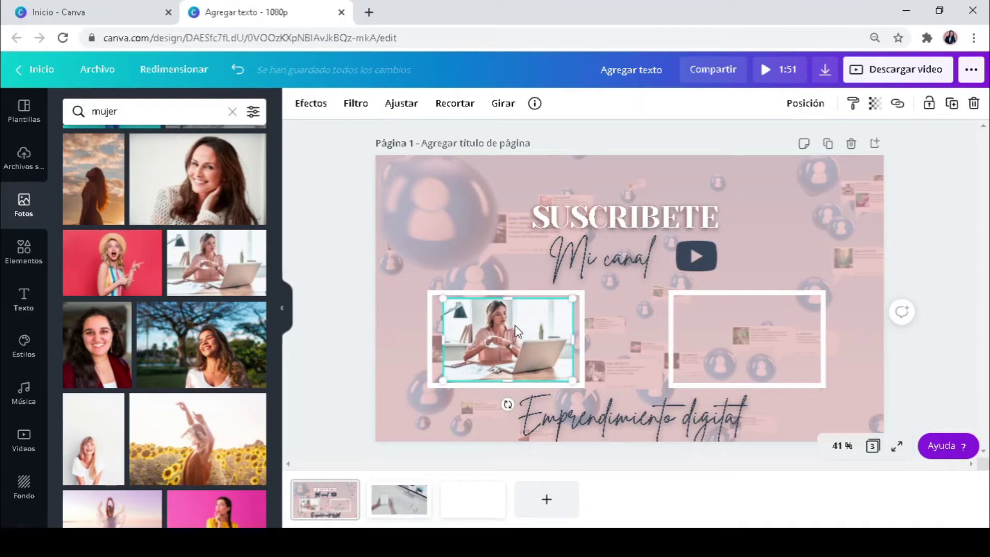
click(427, 329)
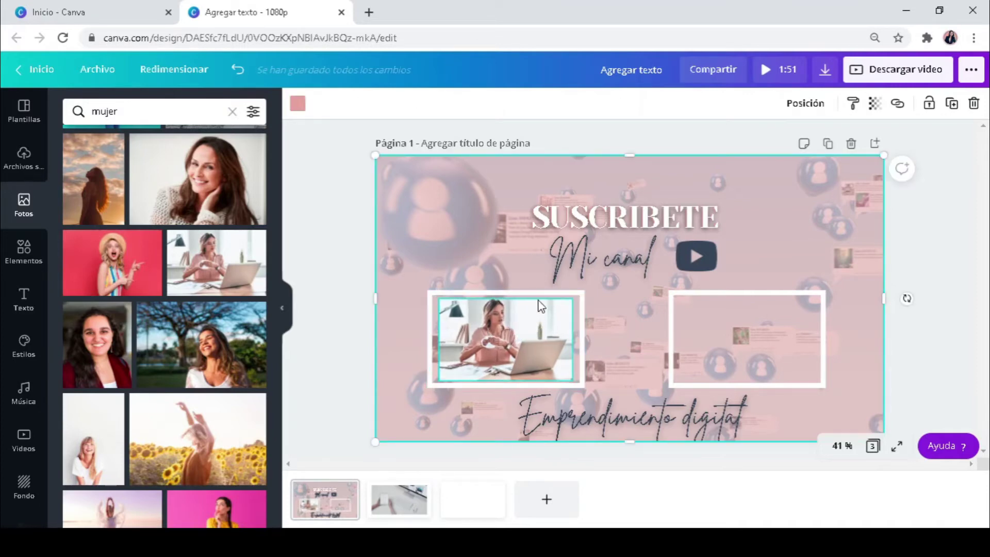
- Add a smaller peach border around the photo inside the left white frame
click(519, 294)
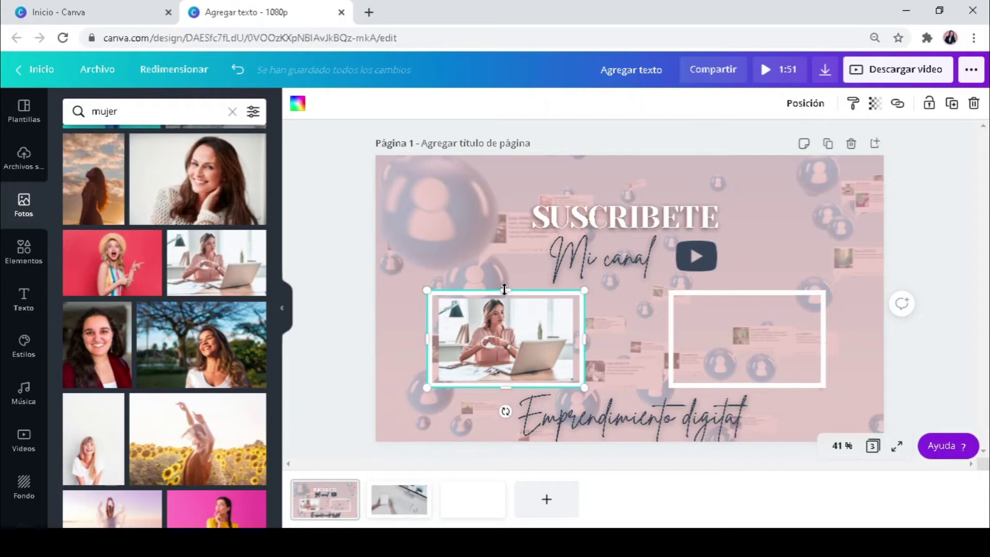
click(542, 333)
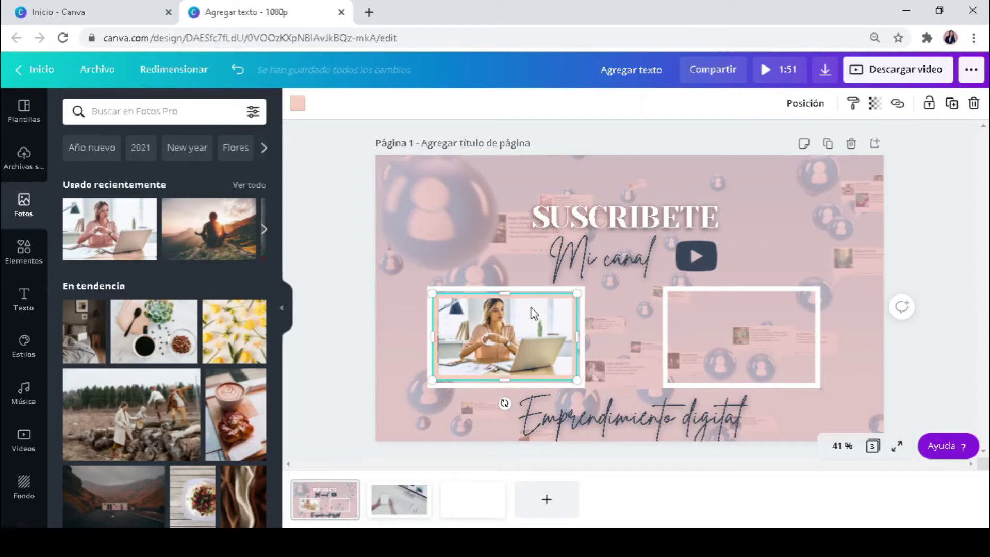
click(726, 256)
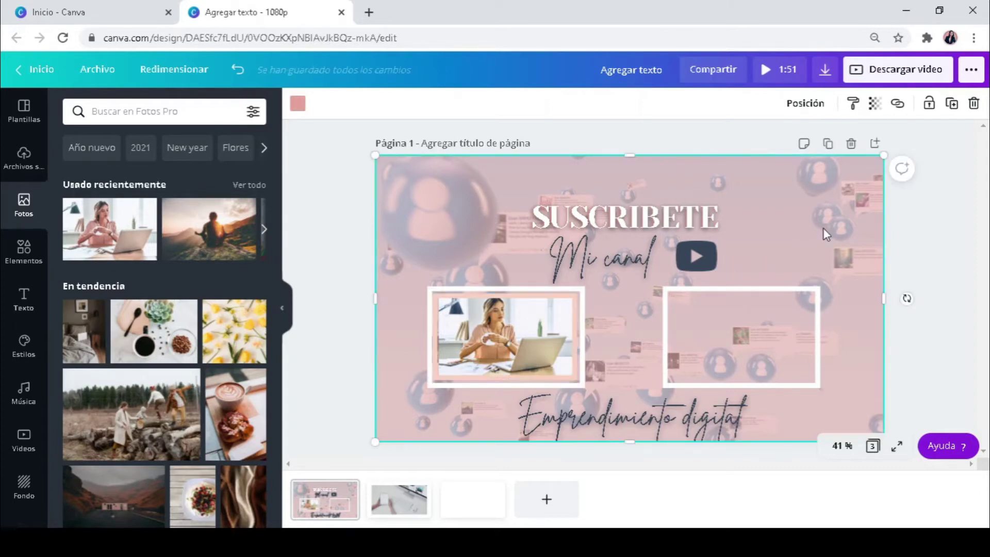